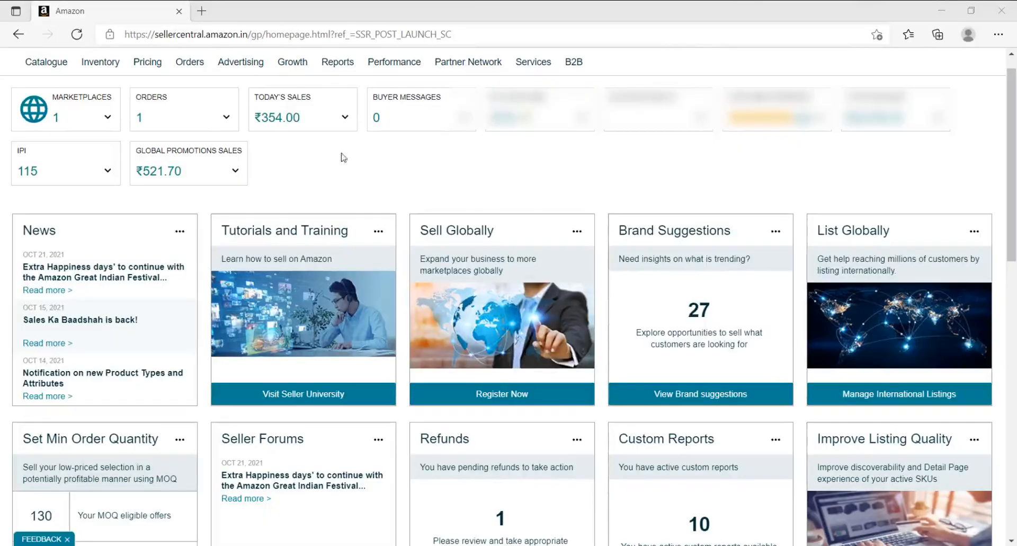
Open the Manage Inventory list and select the B1G1 tornedo chopper & coconut opener listing.
{"action": "mouse_move", "coordinate": [103, 67]}
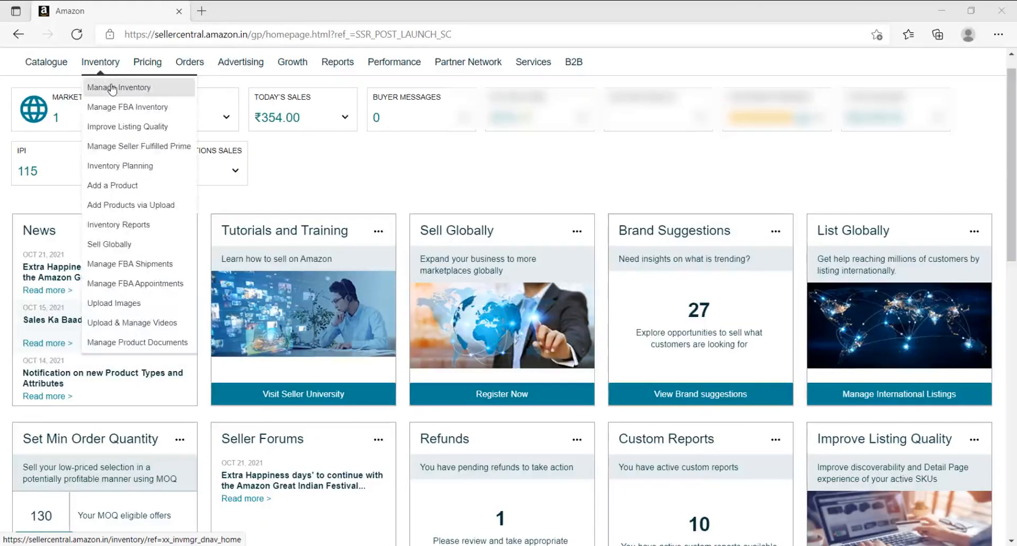
{"action": "left_click", "coordinate": [112, 88]}
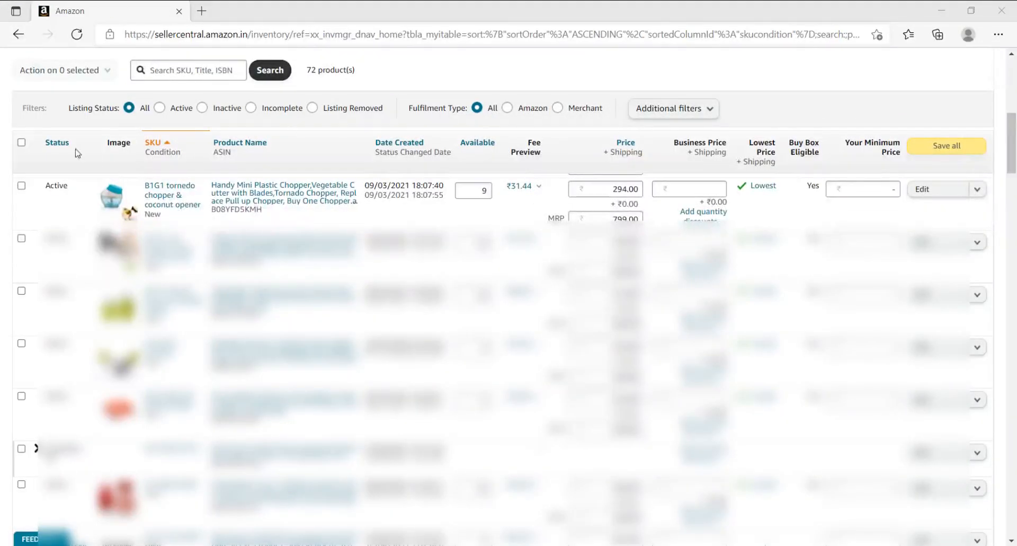
{"action": "left_click", "coordinate": [21, 186]}
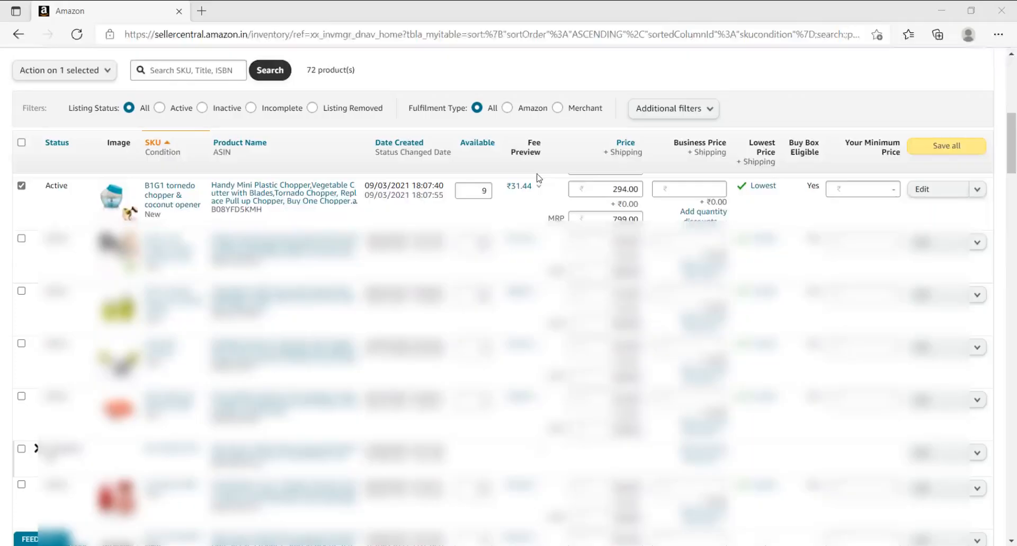
{"action": "left_click", "coordinate": [106, 75]}
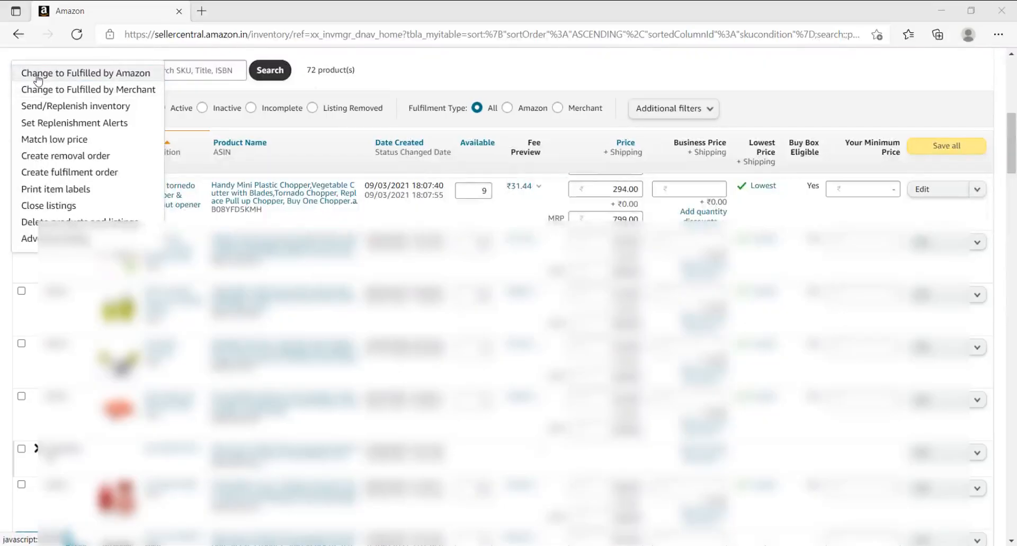
{"action": "left_click", "coordinate": [60, 77]}
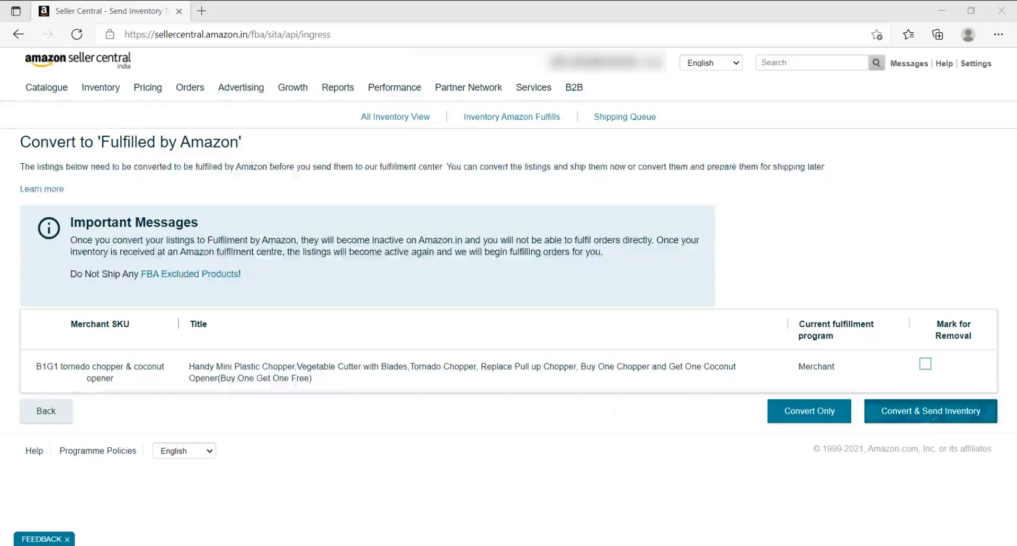
{"action": "key", "text": "alt+Left"}
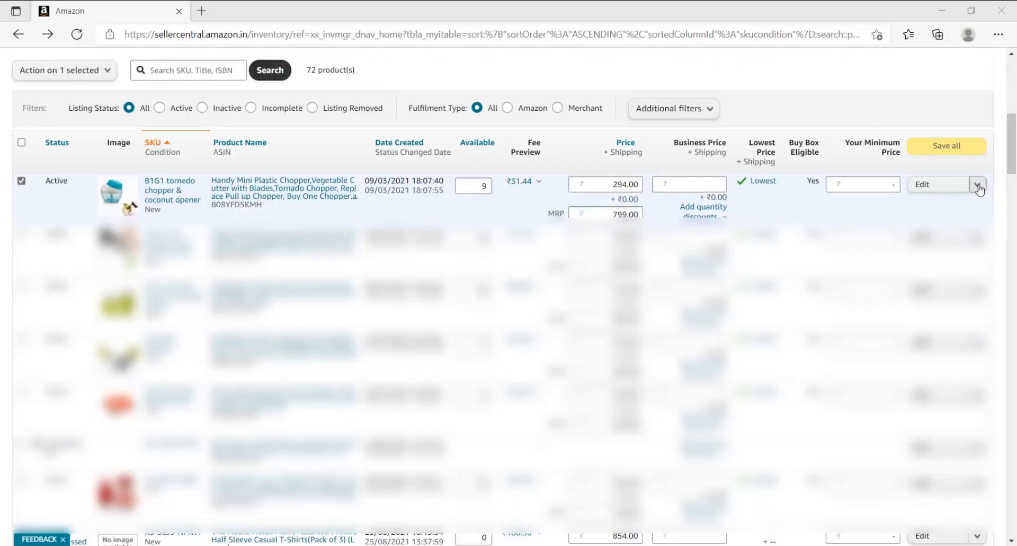
Convert the B1G1 tornedo chopper listing to Fulfilled by Amazon through its own row actions, choosing to convert and send inventory.
{"action": "left_click", "coordinate": [979, 185]}
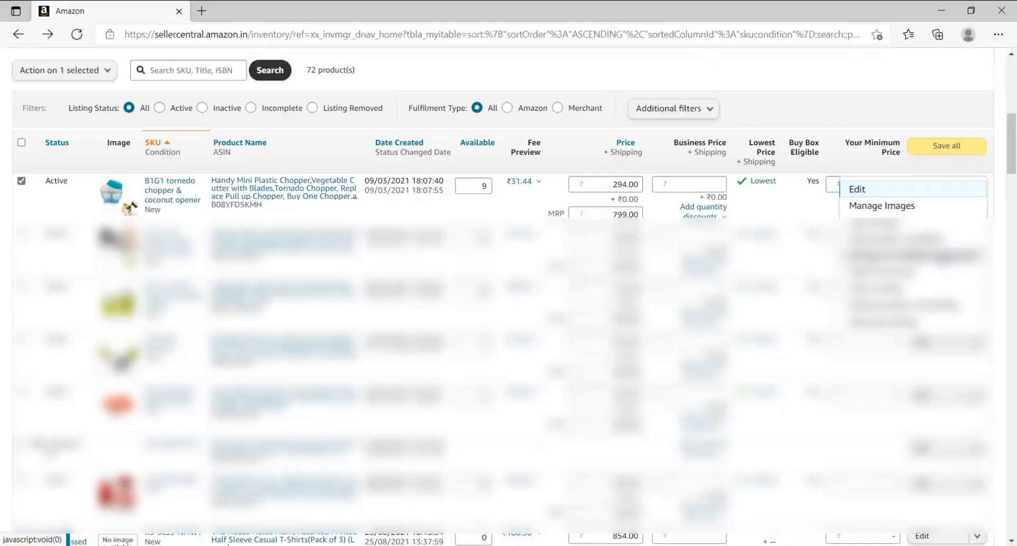
{"action": "left_click", "coordinate": [869, 189]}
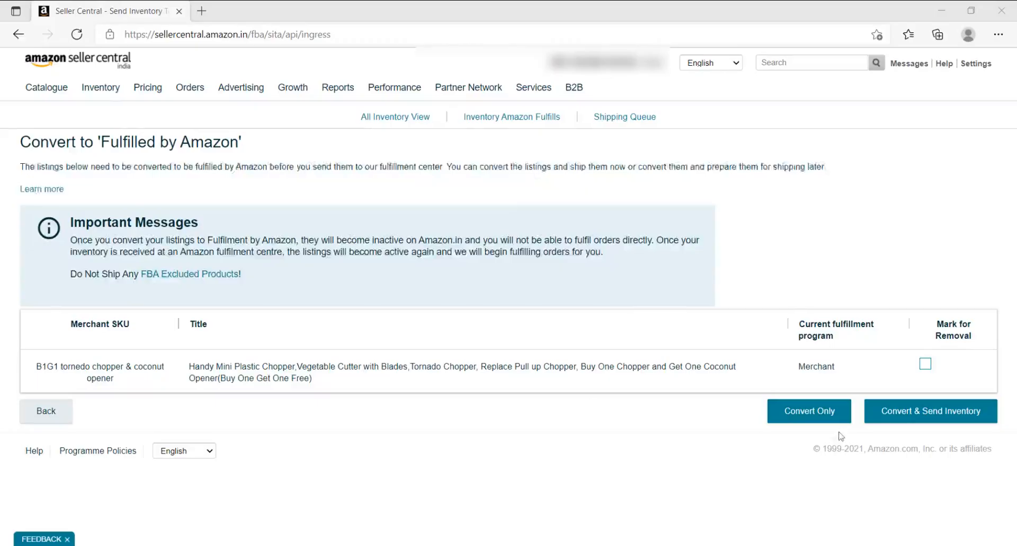
{"action": "left_click", "coordinate": [909, 416]}
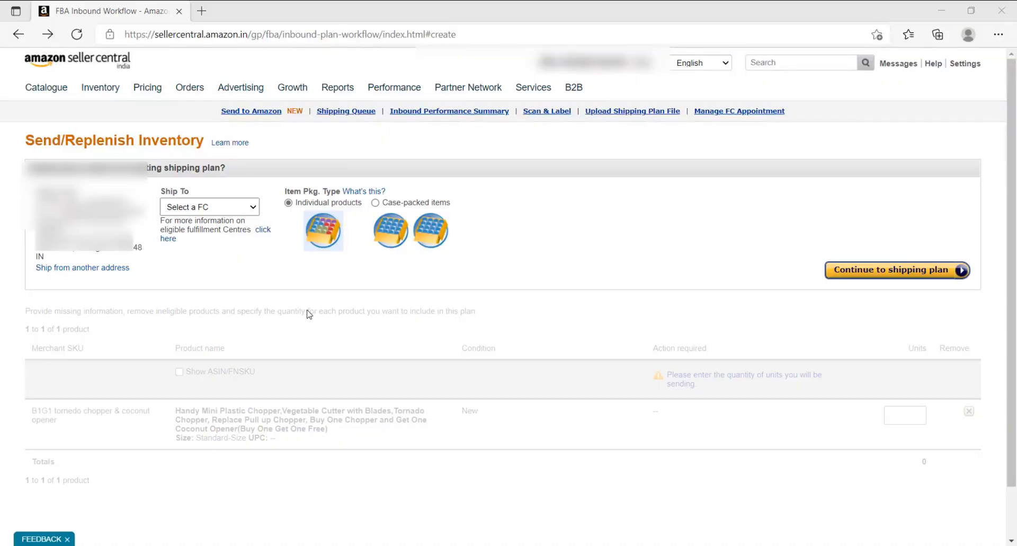
Choose HYD8 - Telangana as the fulfilment centre to ship to and continue to the shipping plan.
{"action": "scroll", "coordinate": [307, 313], "scroll_direction": "down", "scroll_amount": 1}
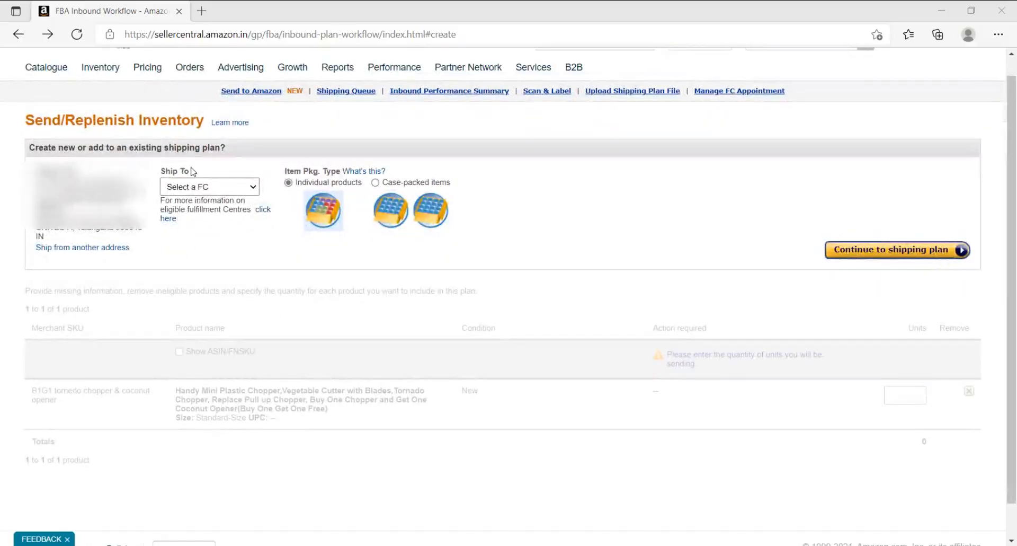
{"action": "left_click", "coordinate": [253, 188]}
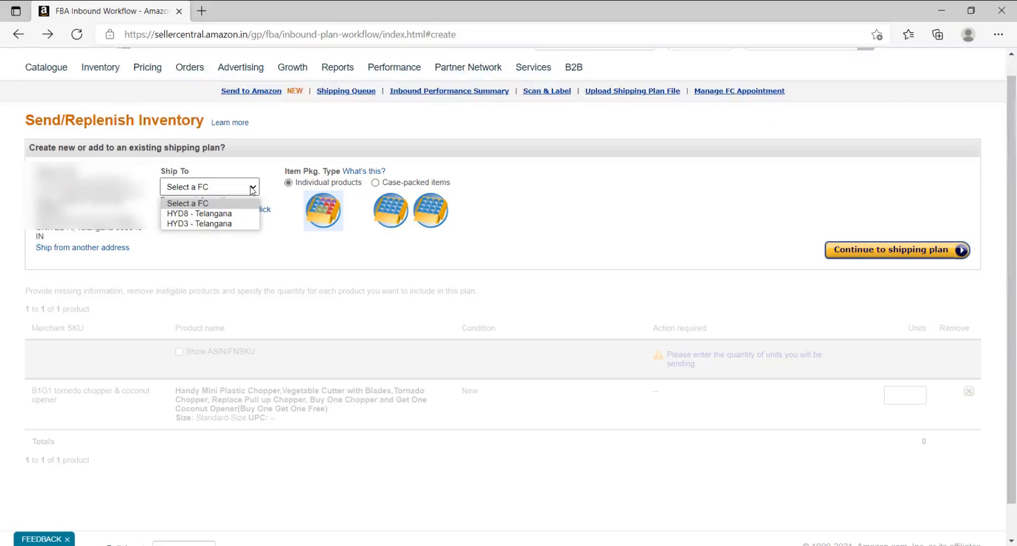
{"action": "left_click", "coordinate": [240, 213]}
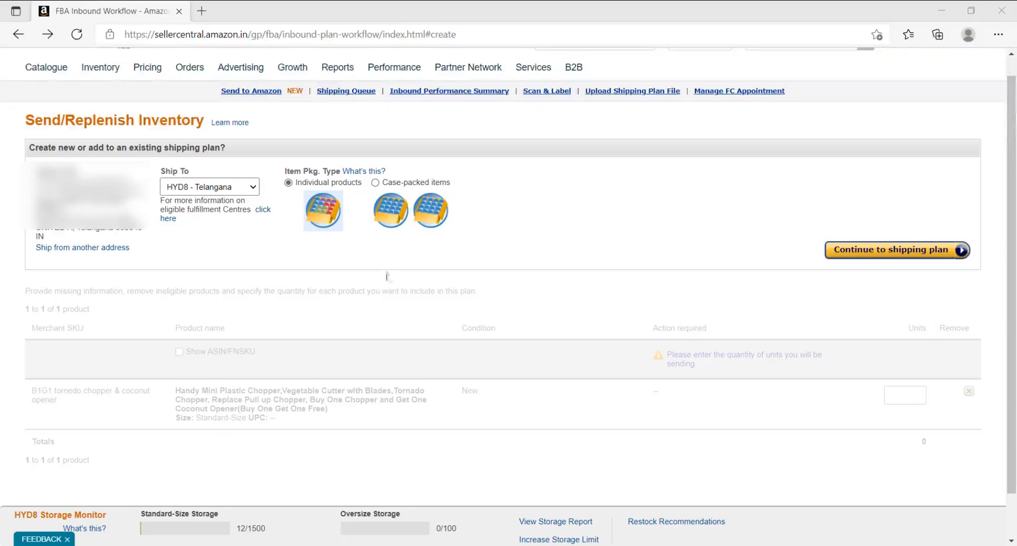
{"action": "left_click", "coordinate": [894, 251]}
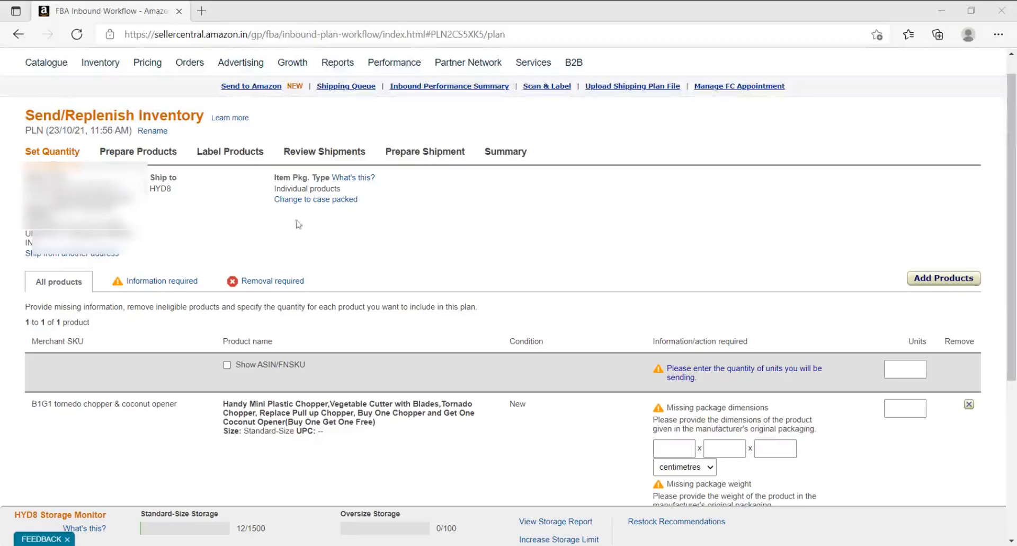
Set the quantity of units to send in the shipping plan to 10.
{"action": "scroll", "coordinate": [419, 318], "scroll_direction": "down", "scroll_amount": 1}
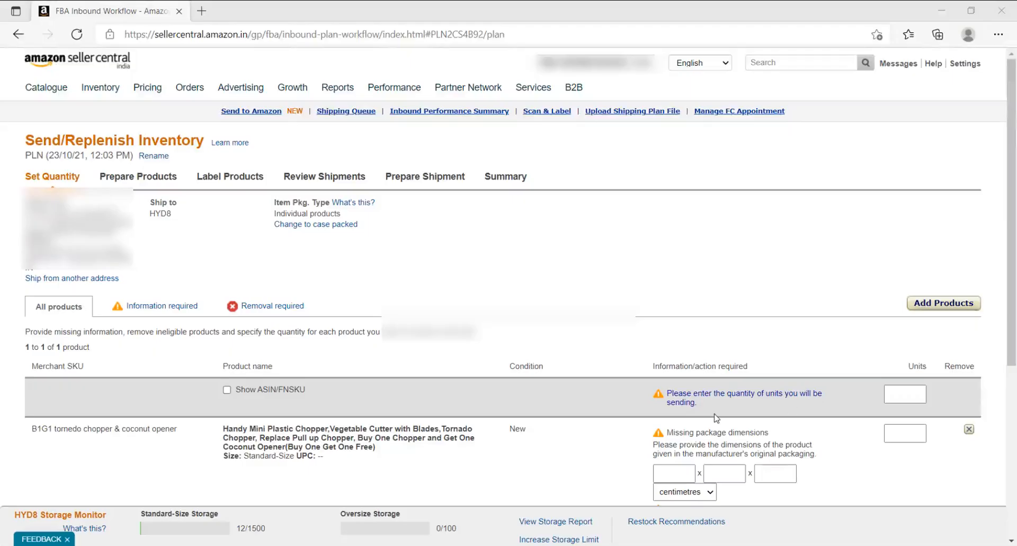
{"action": "left_click", "coordinate": [907, 396]}
{"action": "type", "text": "1"}
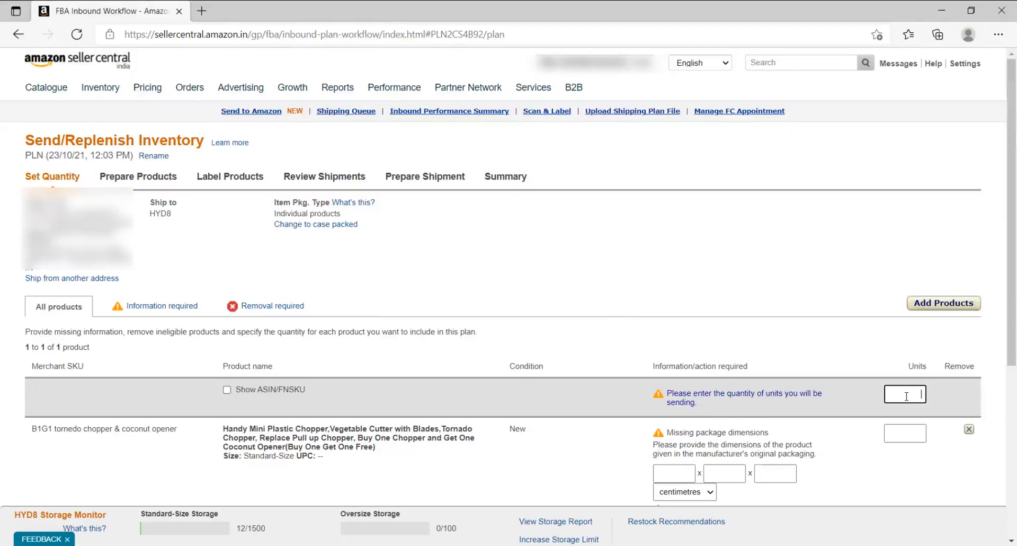
{"action": "type", "text": "0"}
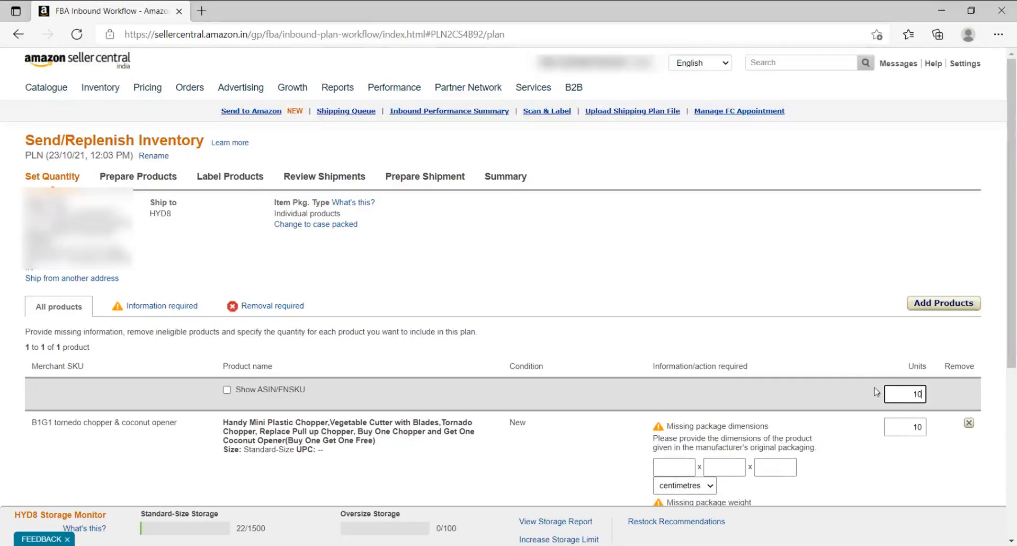
Enter the chopper's package dimensions as 15 x 12 x 15 centimetres.
{"action": "scroll", "coordinate": [795, 269], "scroll_direction": "down", "scroll_amount": 1}
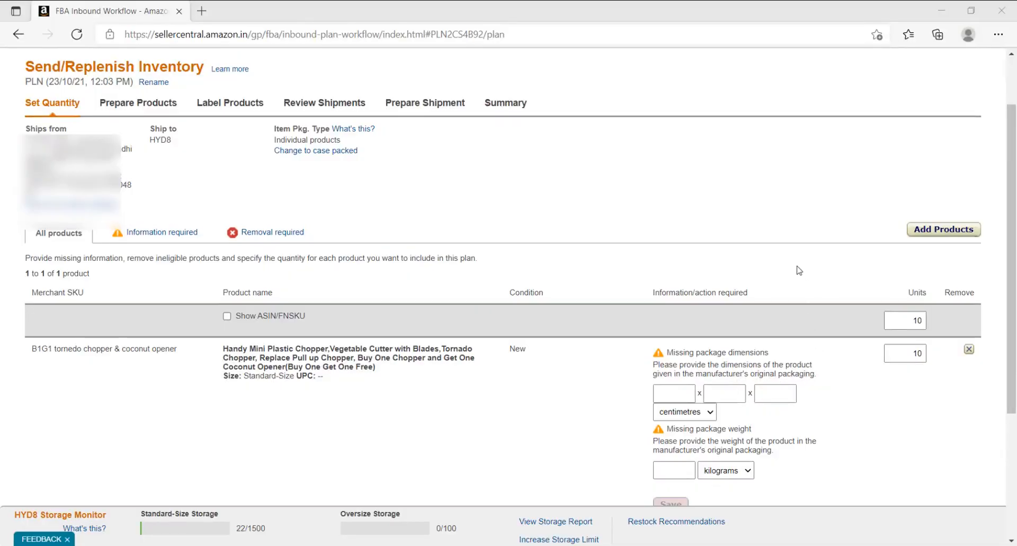
{"action": "left_click", "coordinate": [677, 394]}
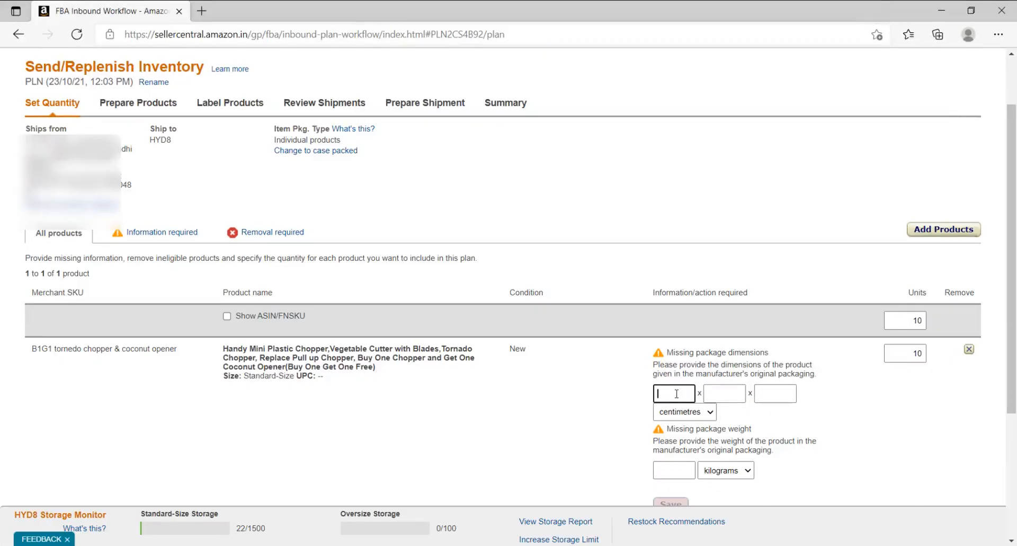
{"action": "key", "text": "Tab"}
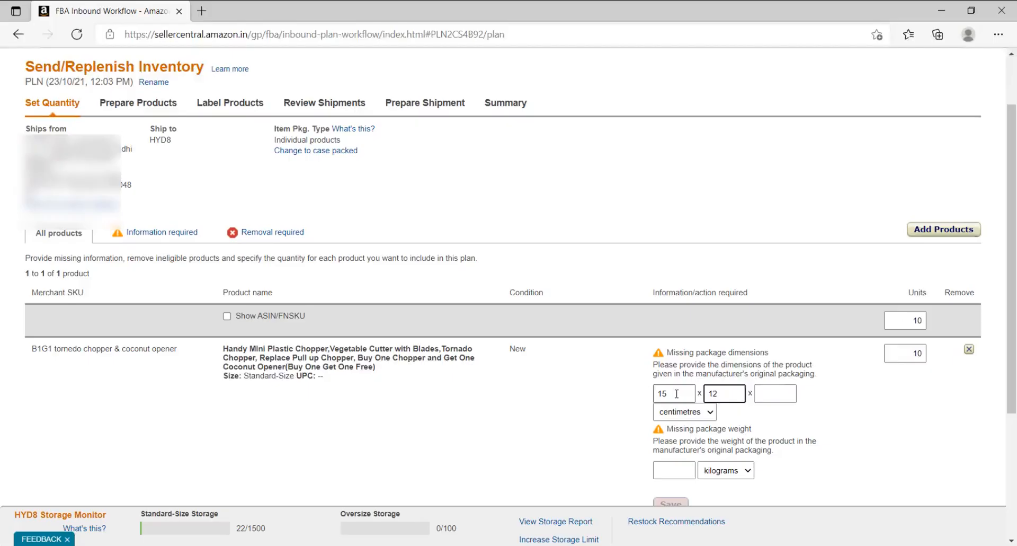
{"action": "key", "text": "Tab"}
{"action": "type", "text": "15"}
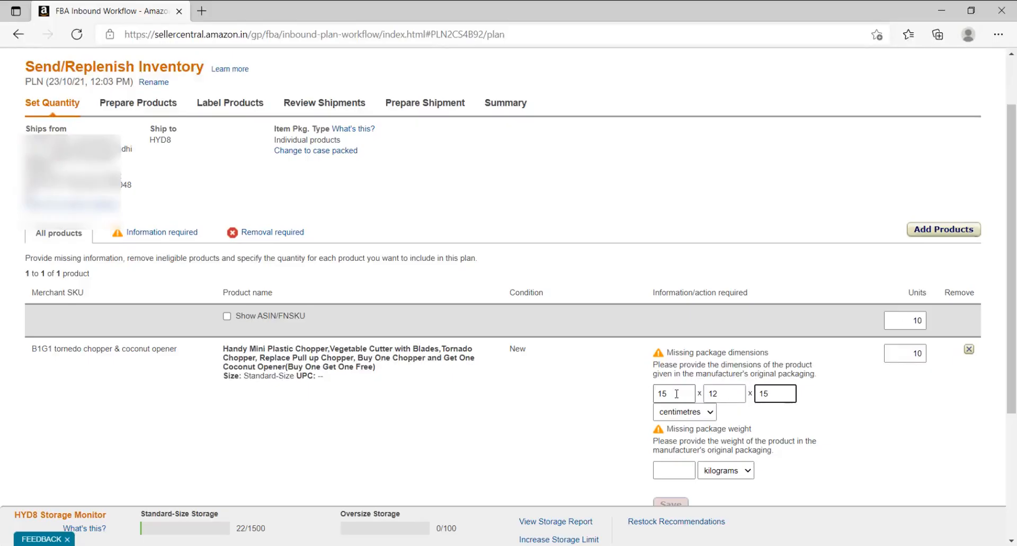
{"action": "left_click", "coordinate": [710, 413]}
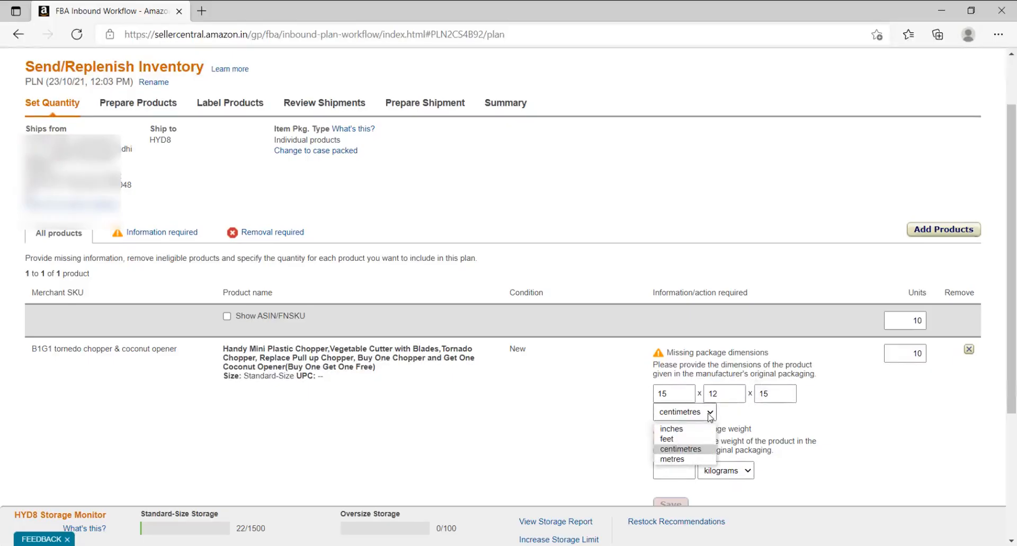
{"action": "left_click", "coordinate": [682, 449]}
{"action": "scroll", "coordinate": [731, 448], "scroll_direction": "down", "scroll_amount": 1}
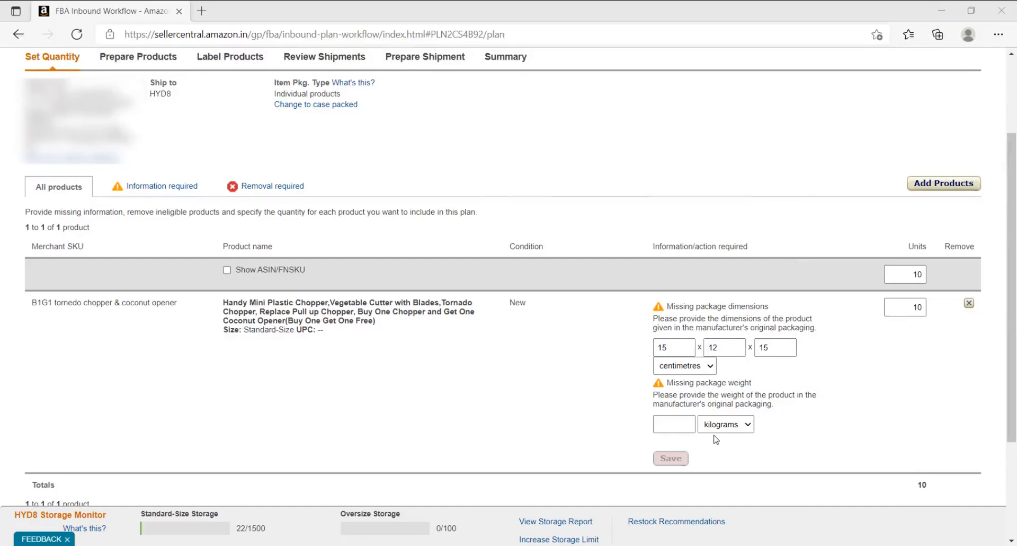
Set the package weight to 150 grams and save the product's package information.
{"action": "left_click", "coordinate": [678, 428]}
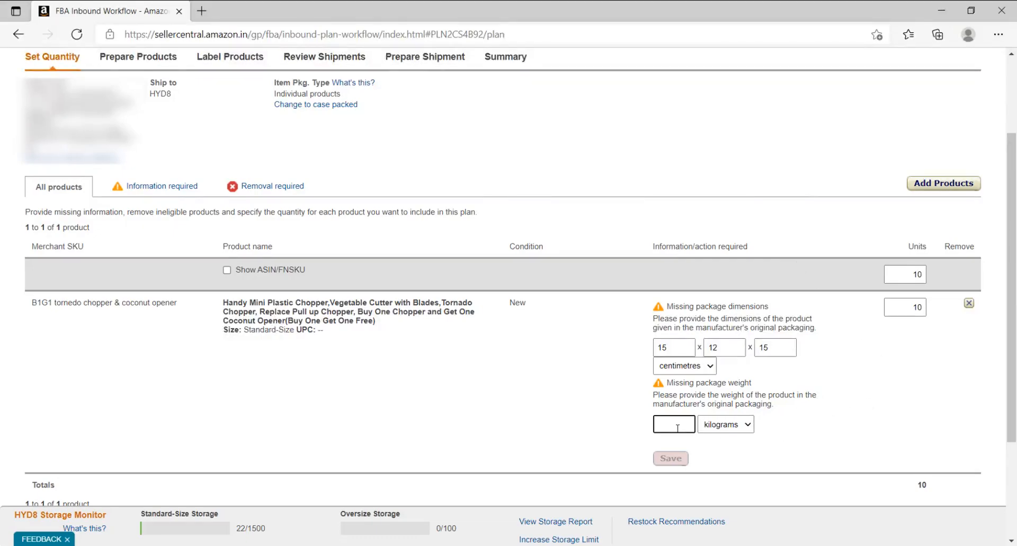
{"action": "type", "text": "150"}
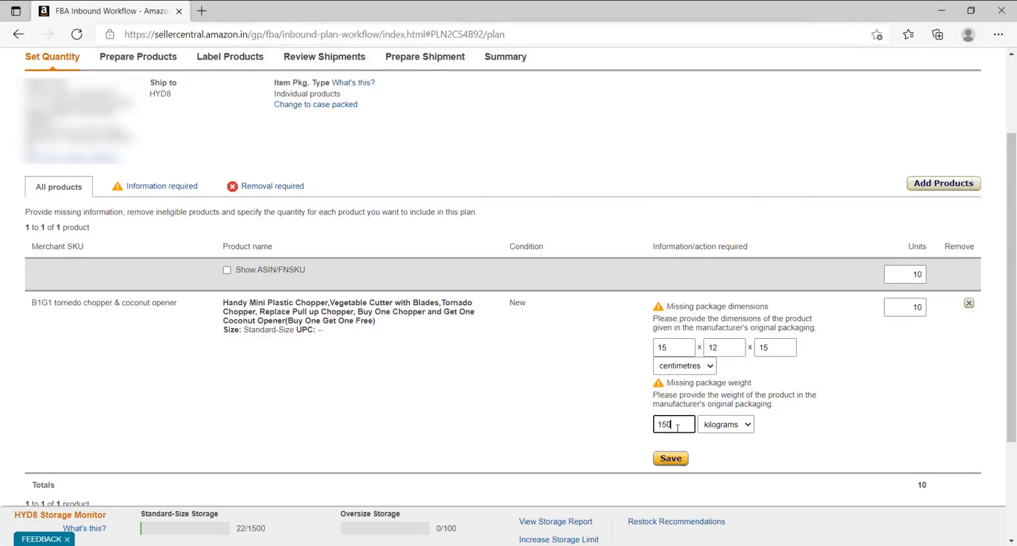
{"action": "left_click", "coordinate": [746, 428]}
{"action": "left_click", "coordinate": [720, 441]}
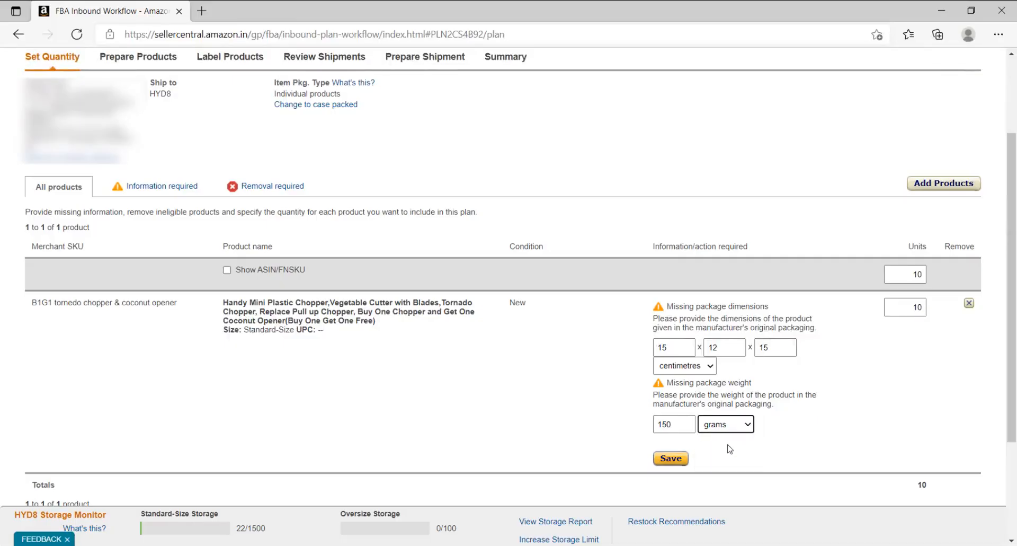
{"action": "scroll", "coordinate": [791, 252], "scroll_direction": "down", "scroll_amount": 2}
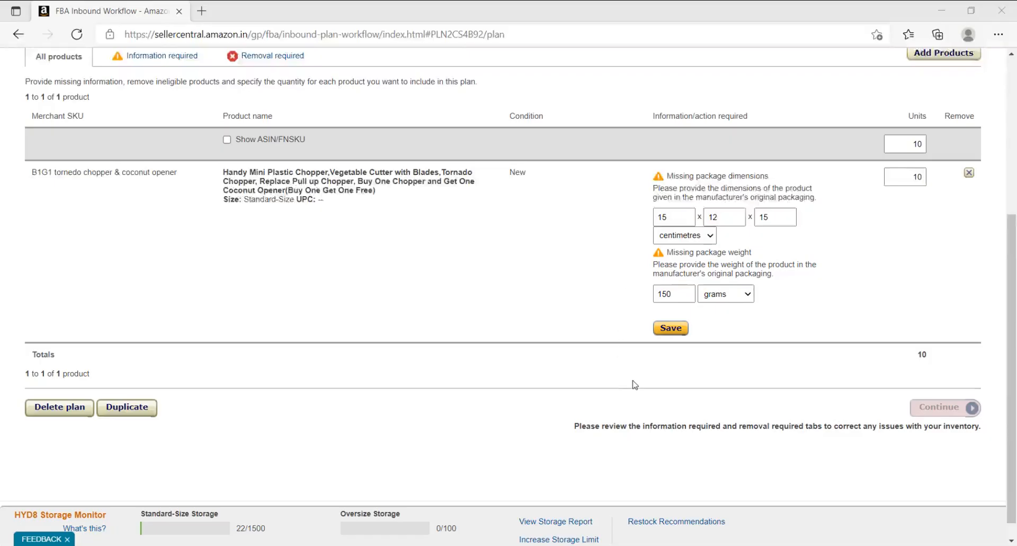
{"action": "left_click", "coordinate": [669, 328]}
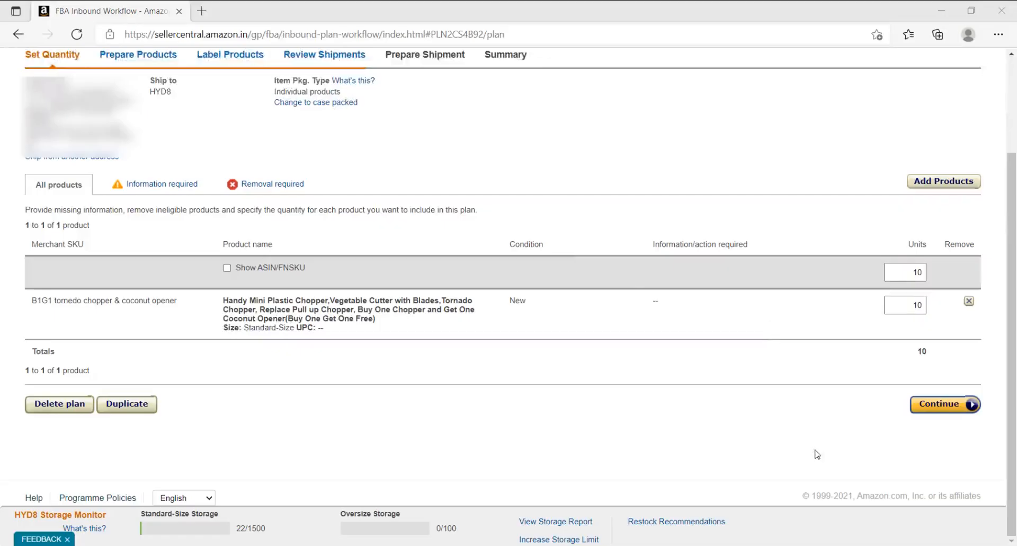
Advance the plan to the product labelling stage, then generate the labels for the 10 units and view products.pdf.
{"action": "left_click", "coordinate": [936, 407]}
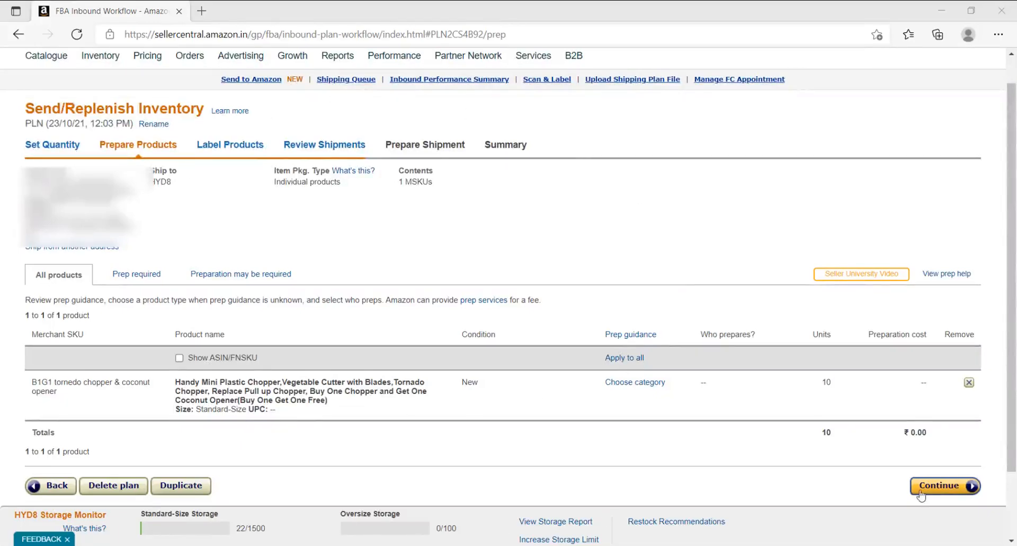
{"action": "left_click", "coordinate": [942, 486]}
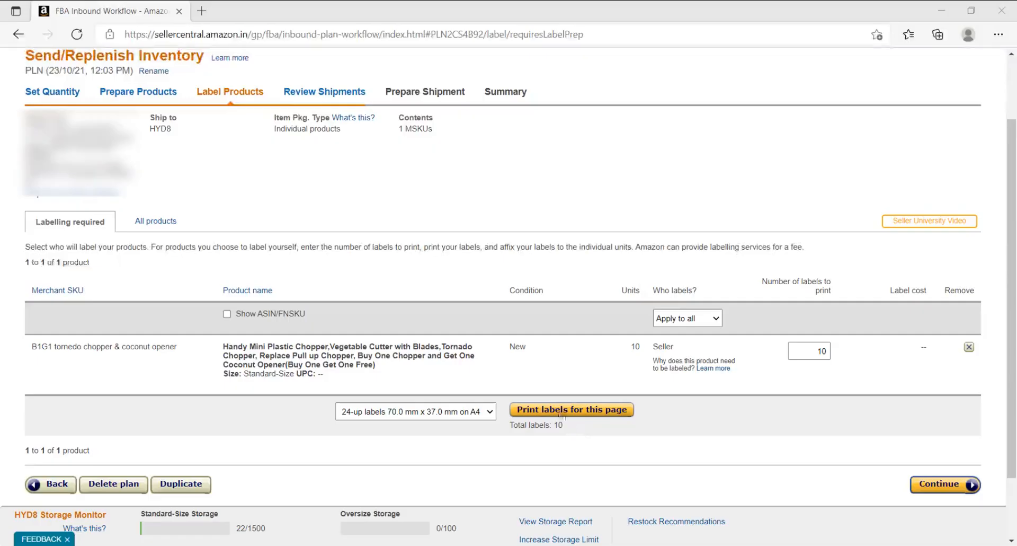
{"action": "left_click", "coordinate": [592, 411]}
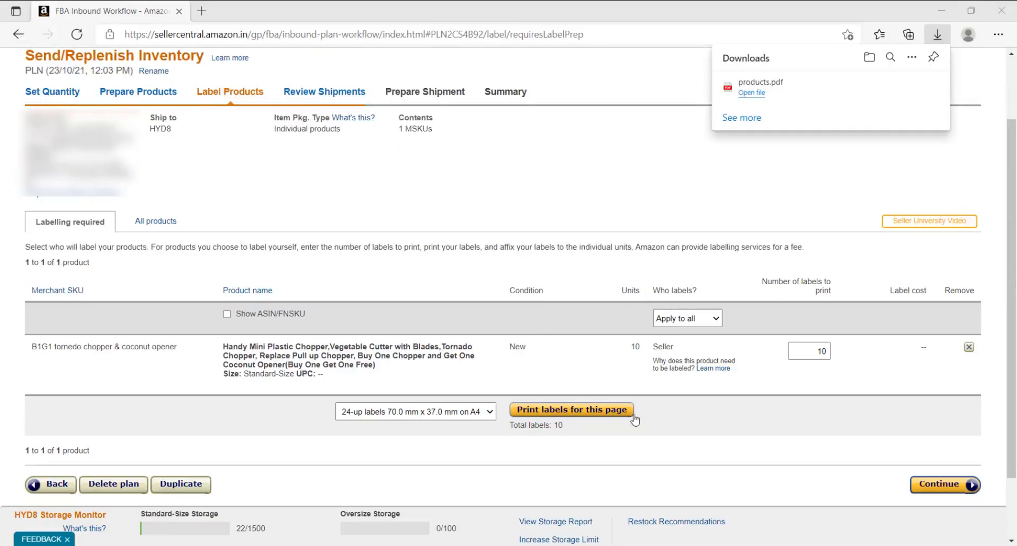
{"action": "left_click", "coordinate": [753, 93]}
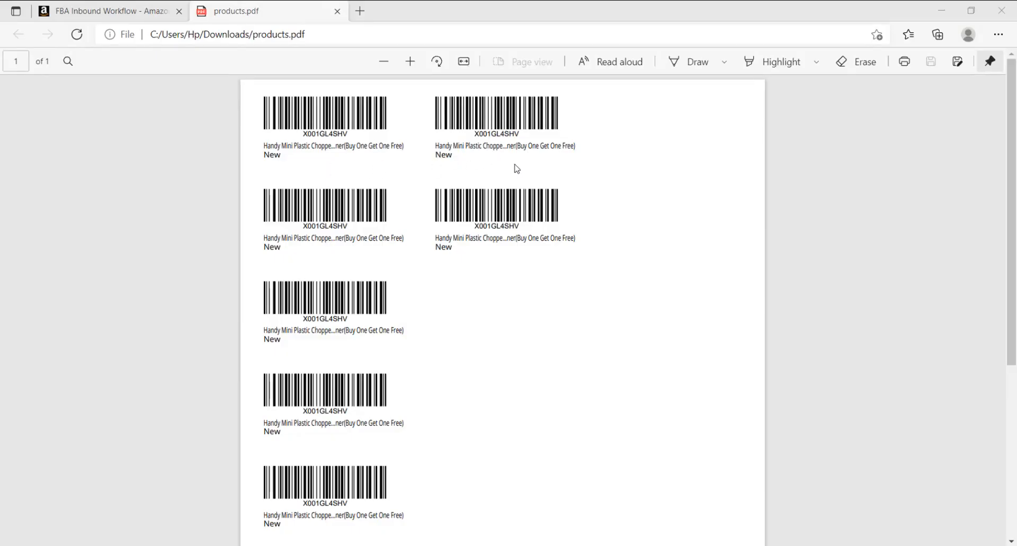
{"action": "key", "text": "ctrl+Tab"}
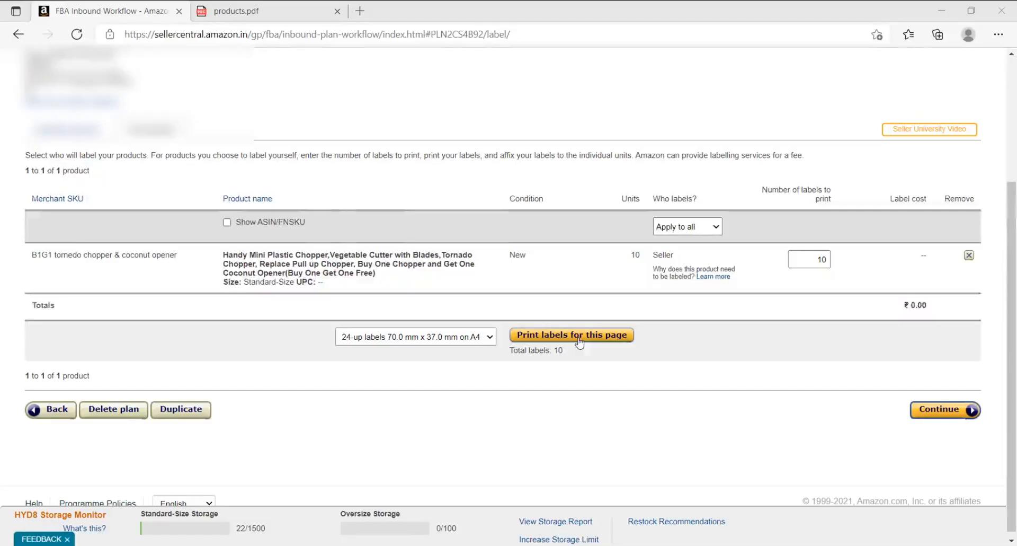
Continue to the shipment review, approve the new HYD8 shipment and start working on it.
{"action": "left_click", "coordinate": [945, 416]}
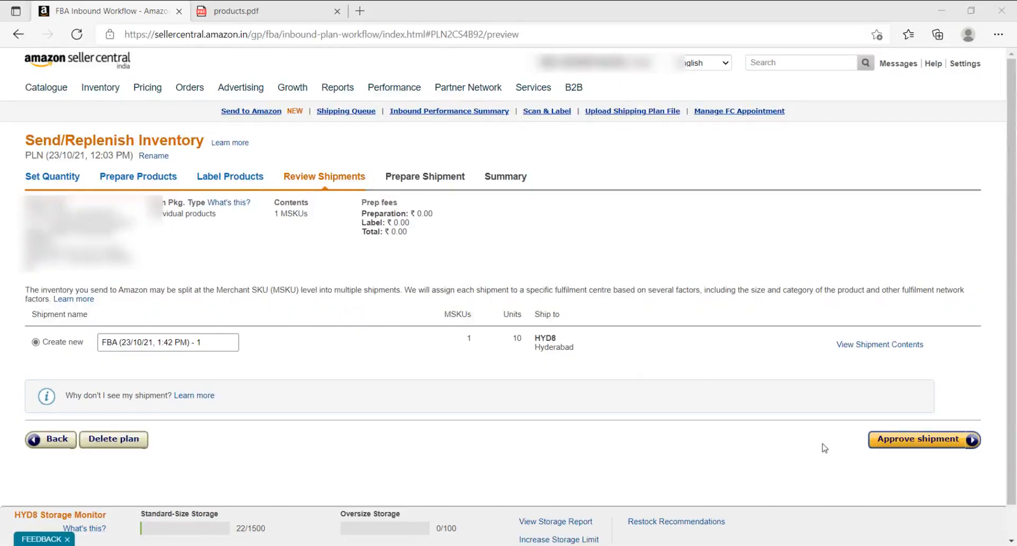
{"action": "left_click", "coordinate": [924, 438]}
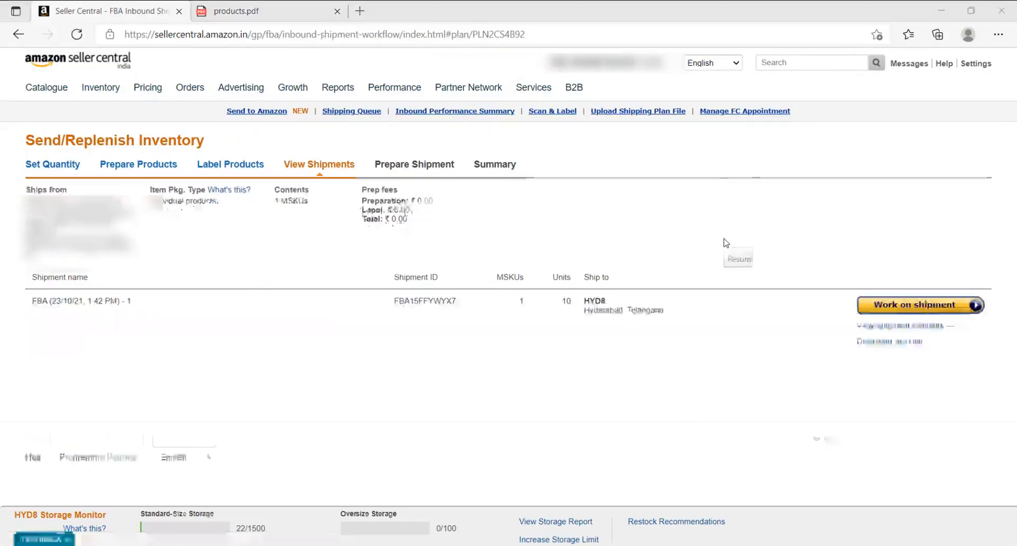
{"action": "left_click", "coordinate": [908, 307]}
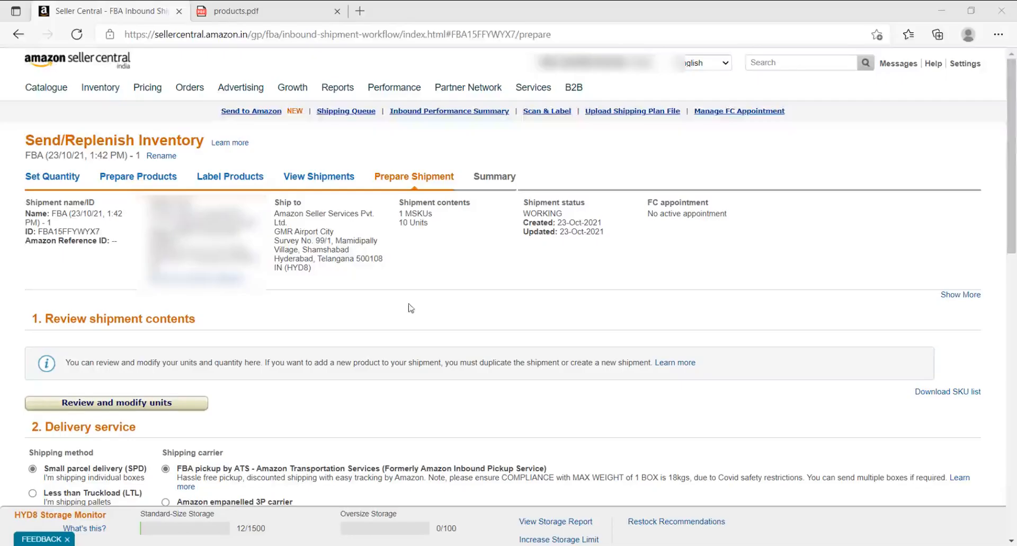
Choose FBA pickup by ATS as the shipping carrier for the small parcel delivery.
{"action": "scroll", "coordinate": [656, 306], "scroll_direction": "down", "scroll_amount": 1}
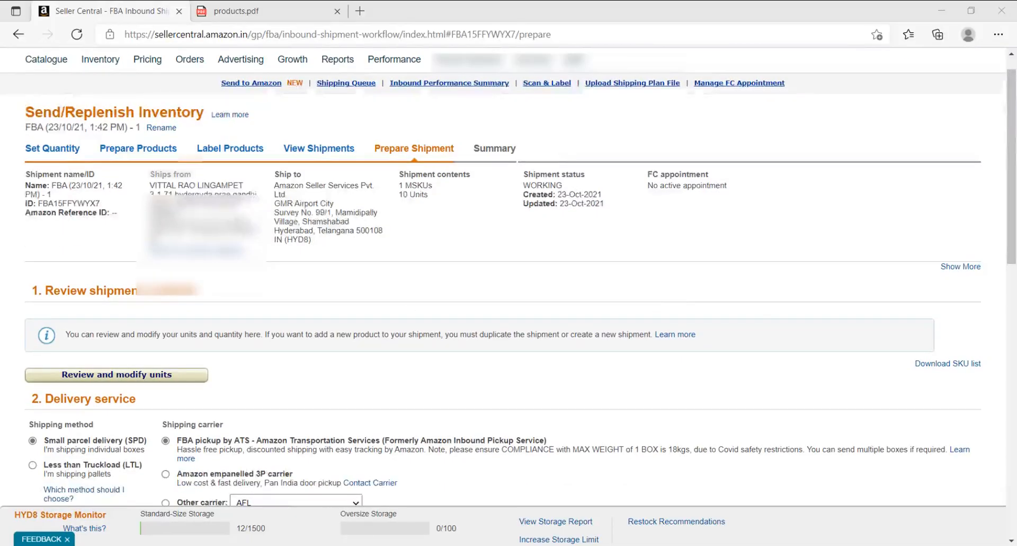
{"action": "scroll", "coordinate": [509, 275], "scroll_direction": "down", "scroll_amount": 3}
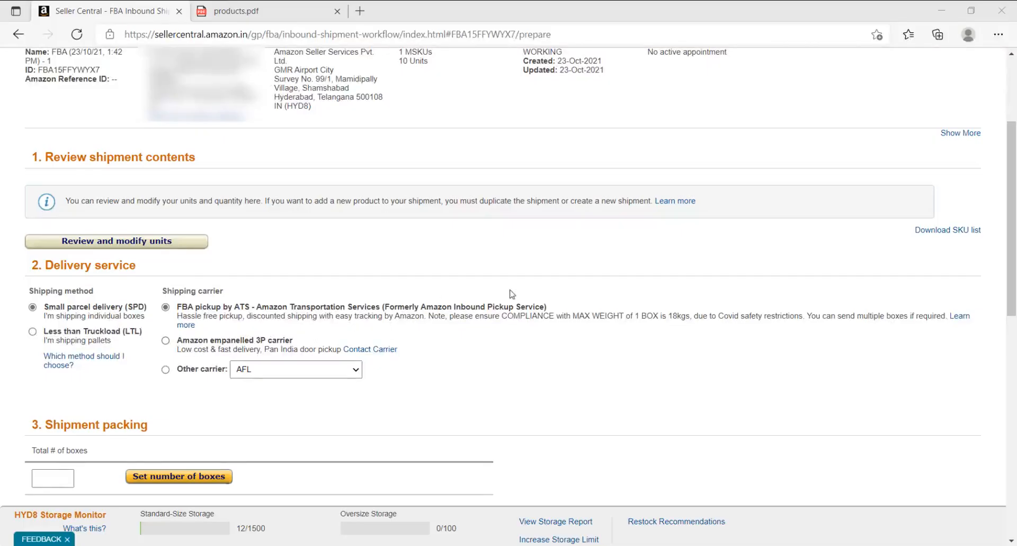
{"action": "left_click", "coordinate": [170, 311]}
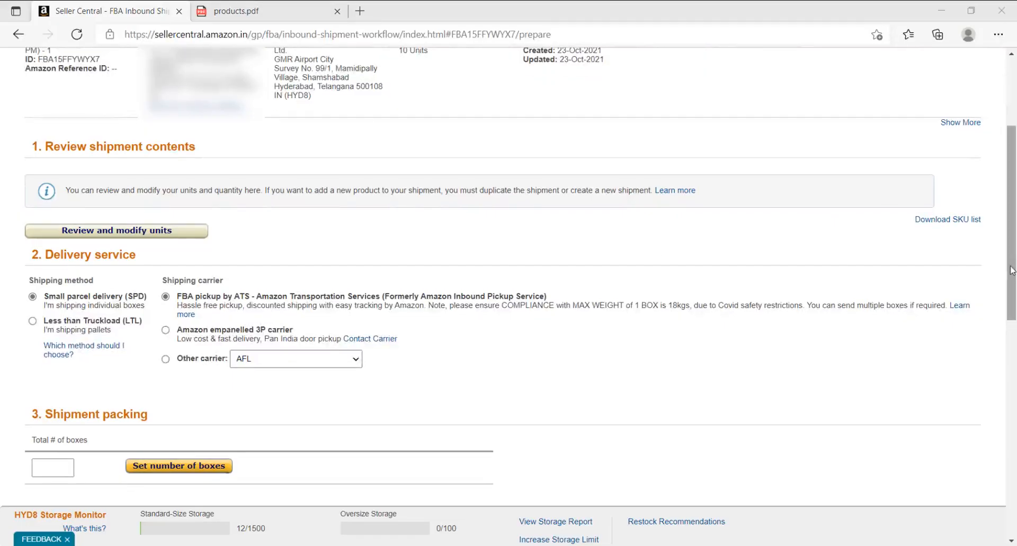
Enter 1 as the total number of boxes in the shipment packing section.
{"action": "scroll", "coordinate": [1012, 270], "scroll_direction": "down", "scroll_amount": 3}
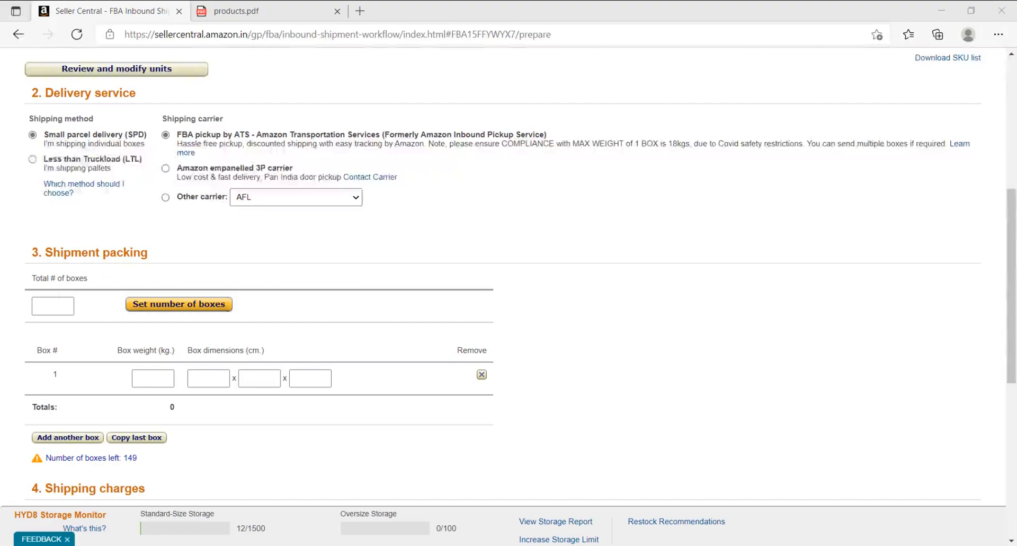
{"action": "left_click", "coordinate": [57, 303]}
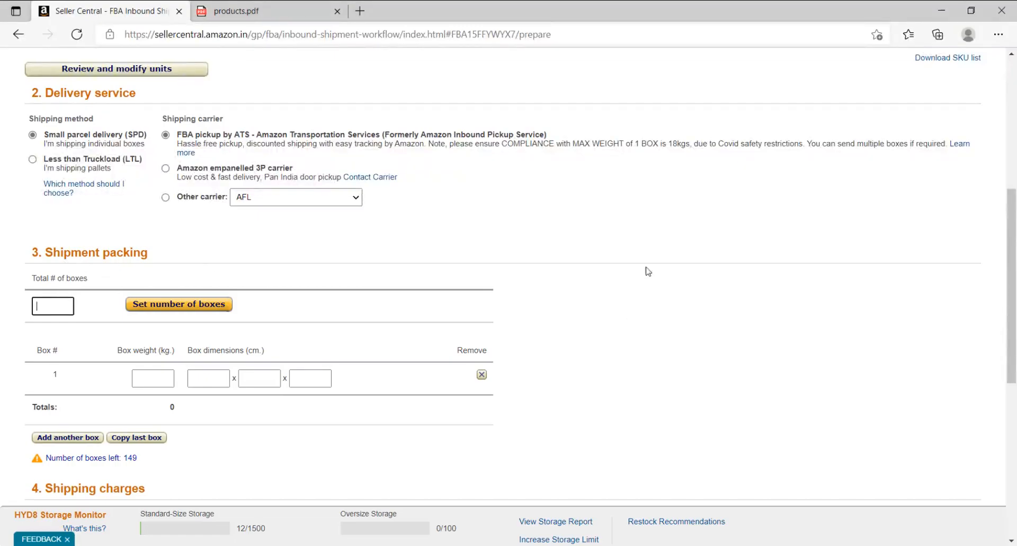
{"action": "left_click", "coordinate": [51, 303]}
{"action": "type", "text": "2"}
{"action": "key", "text": "BackSpace"}
{"action": "type", "text": "1"}
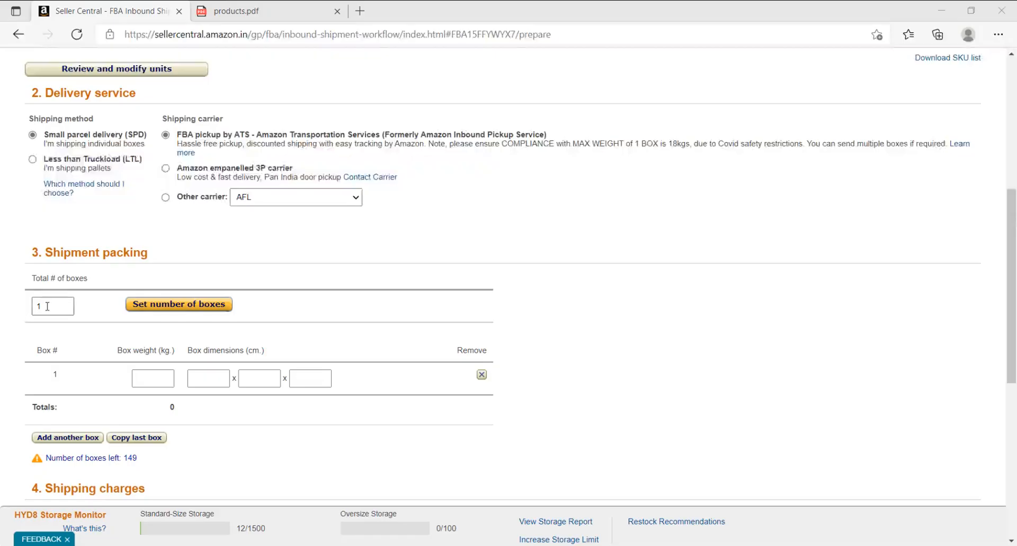
Enter a weight of 2 kg for box 1 in the shipment packing section.
{"action": "left_click", "coordinate": [163, 380]}
{"action": "left_click", "coordinate": [163, 380]}
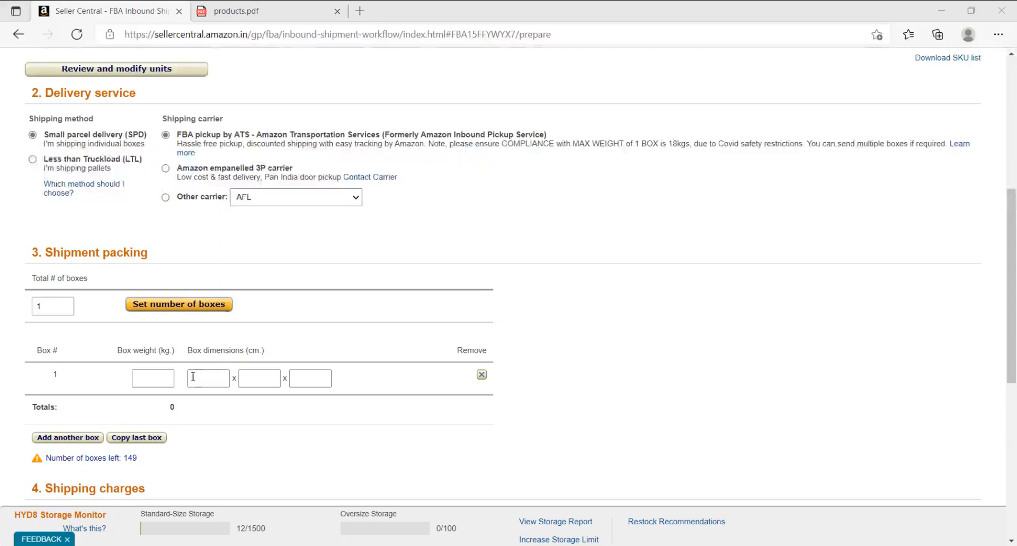
{"action": "left_click", "coordinate": [167, 384]}
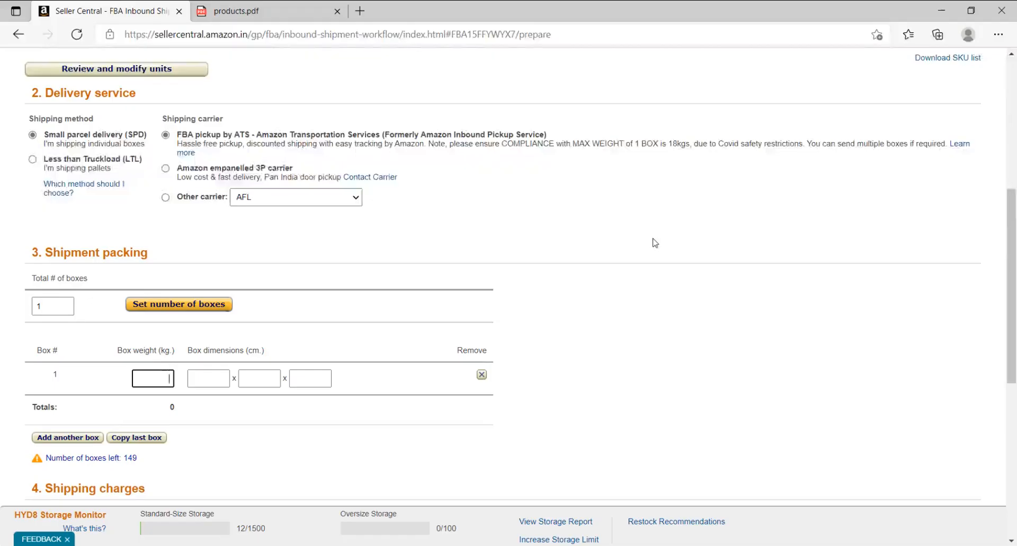
{"action": "left_click", "coordinate": [151, 379]}
{"action": "scroll", "coordinate": [151, 379], "scroll_direction": "up", "scroll_amount": 1}
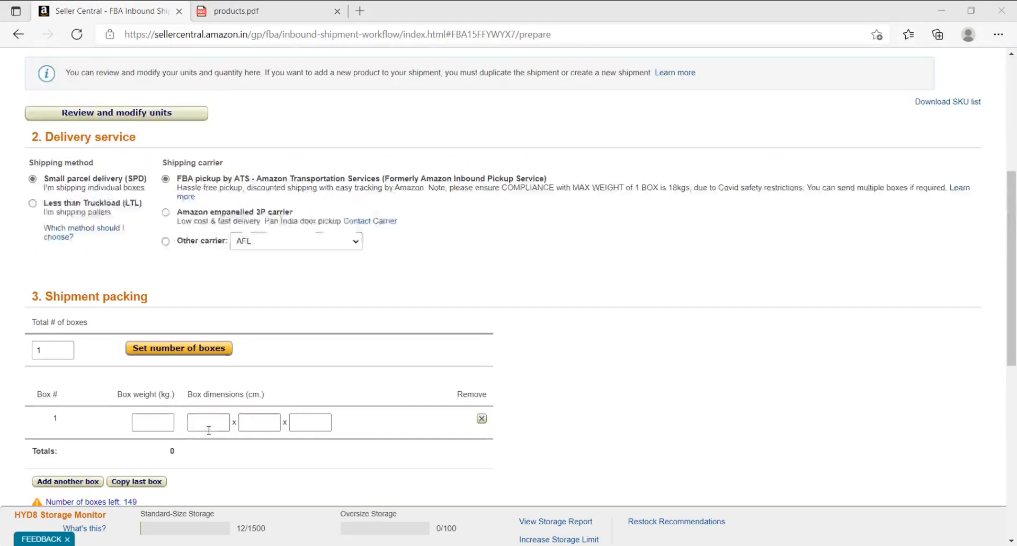
{"action": "left_click", "coordinate": [165, 421]}
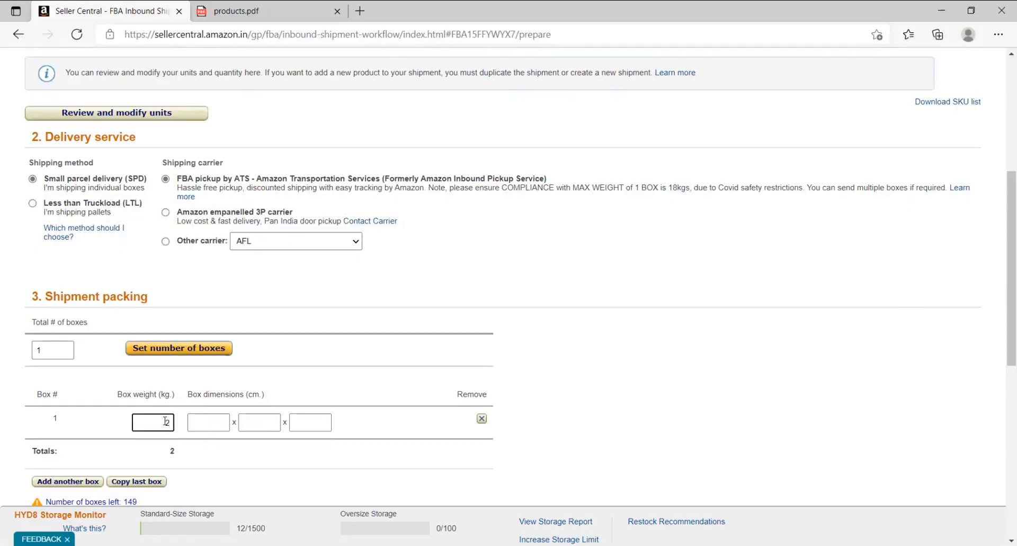
{"action": "left_click", "coordinate": [646, 232]}
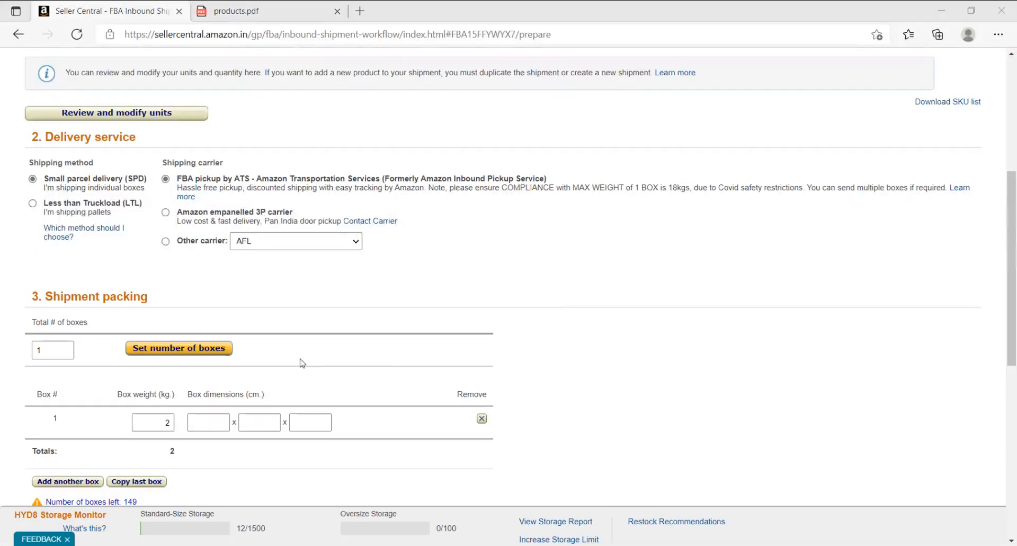
Fill in box 1's dimensions, starting with 20 cm for the first one.
{"action": "left_click", "coordinate": [214, 424]}
{"action": "type", "text": "20"}
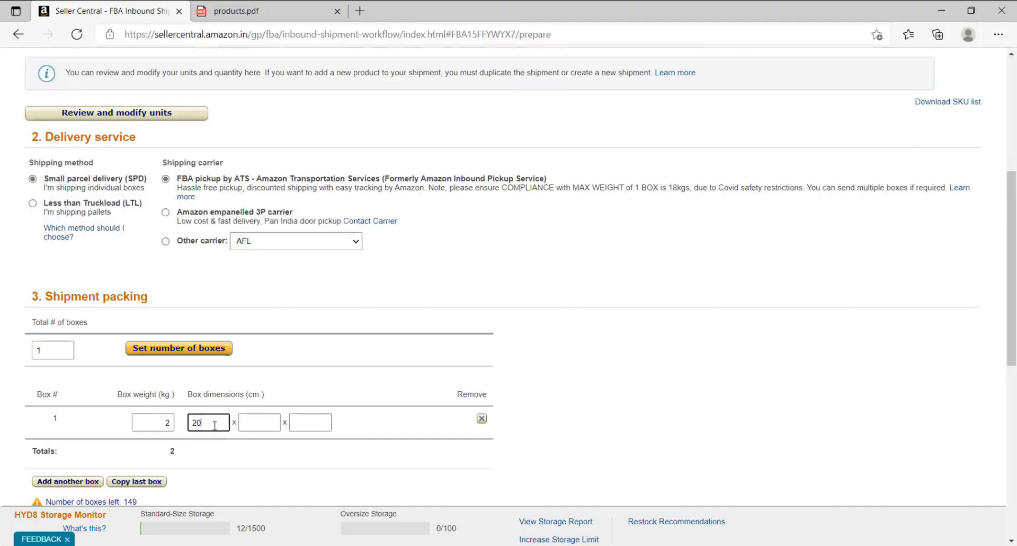
{"action": "key", "text": "Tab"}
{"action": "key", "text": "Tab"}
{"action": "type", "text": "2"}
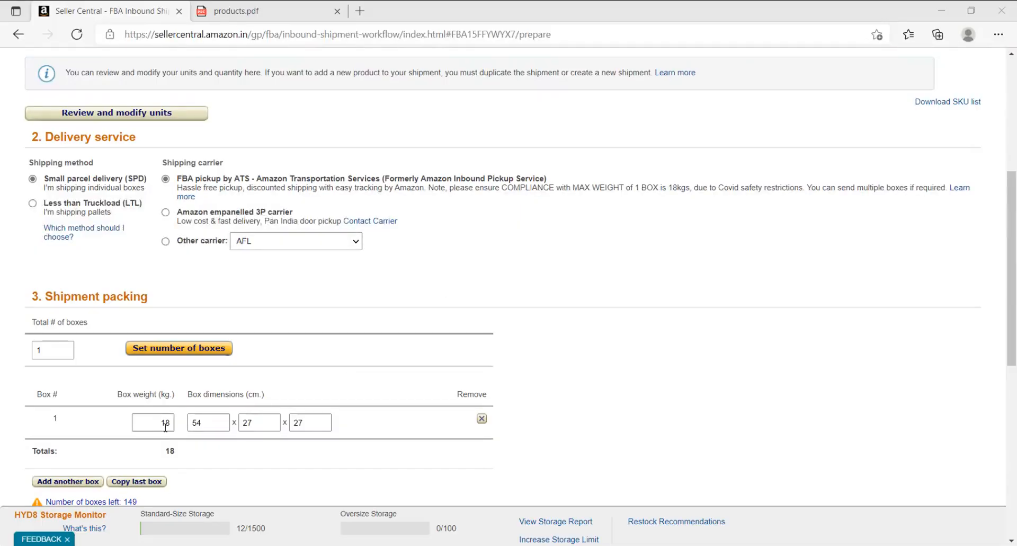
Review box 1's weight and each of its three dimensions.
{"action": "left_click_drag", "start_coordinate": [171, 423], "coordinate": [157, 422]}
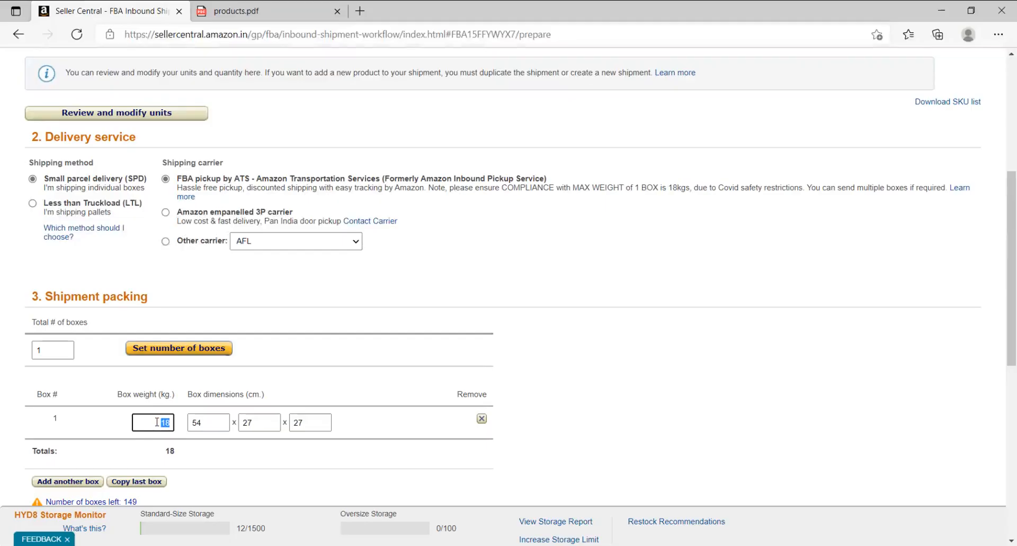
{"action": "left_click", "coordinate": [426, 301]}
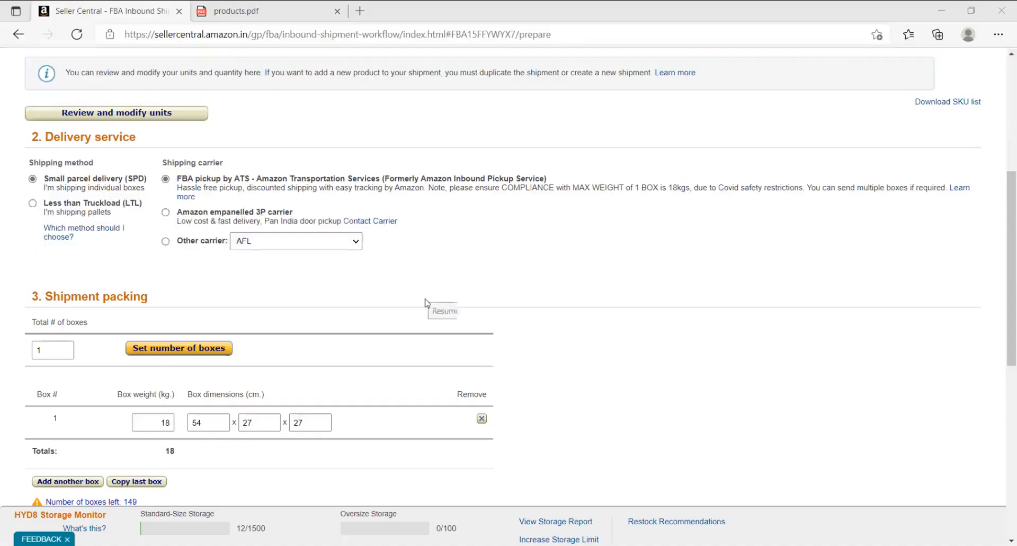
{"action": "left_click", "coordinate": [204, 420]}
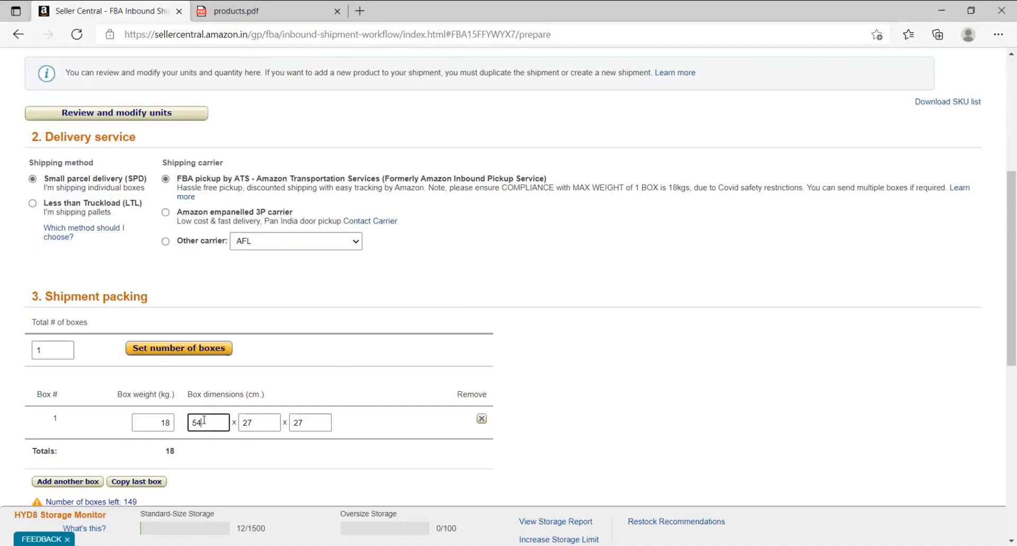
{"action": "left_click", "coordinate": [256, 422]}
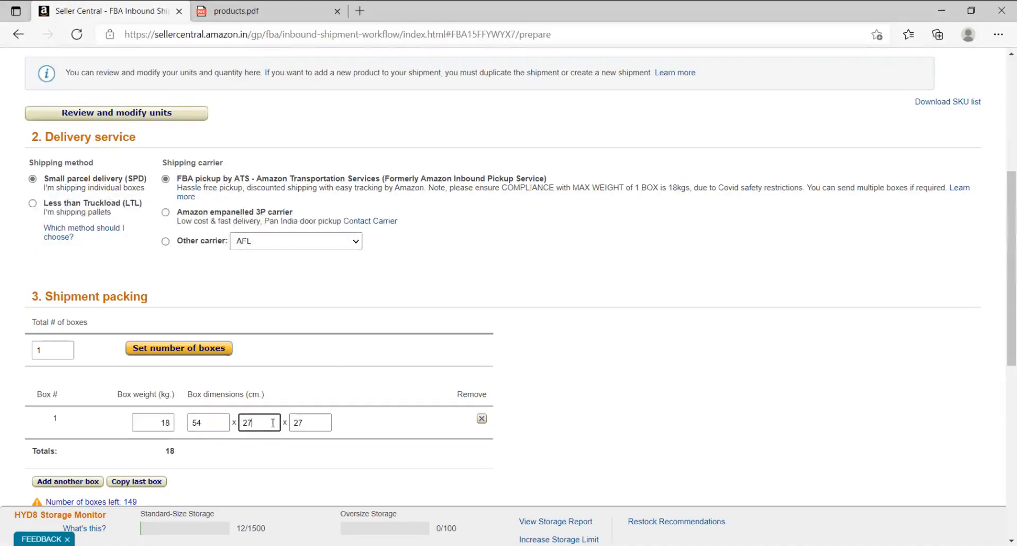
{"action": "left_click", "coordinate": [316, 424]}
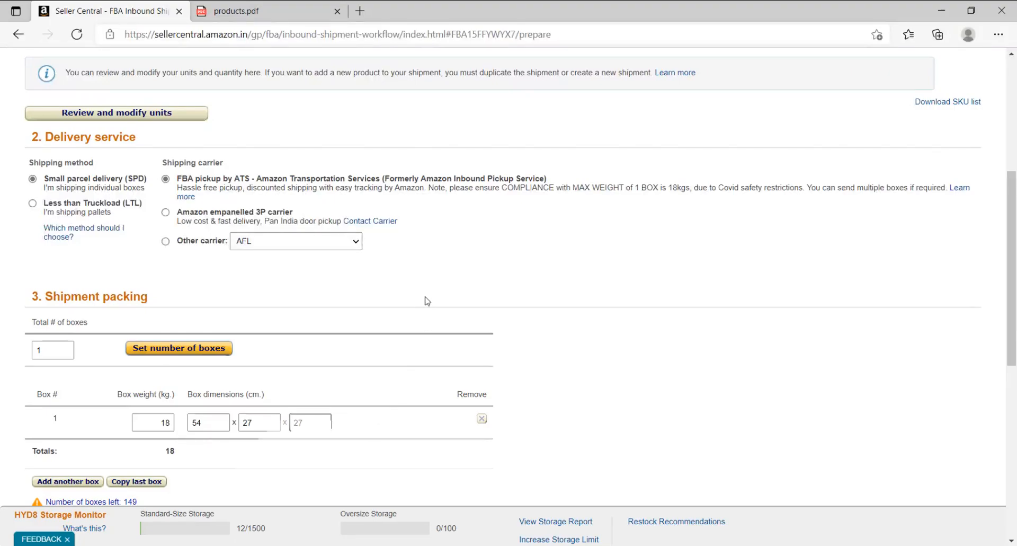
Change box 1's weight to 2 kg.
{"action": "scroll", "coordinate": [189, 407], "scroll_direction": "down", "scroll_amount": 1}
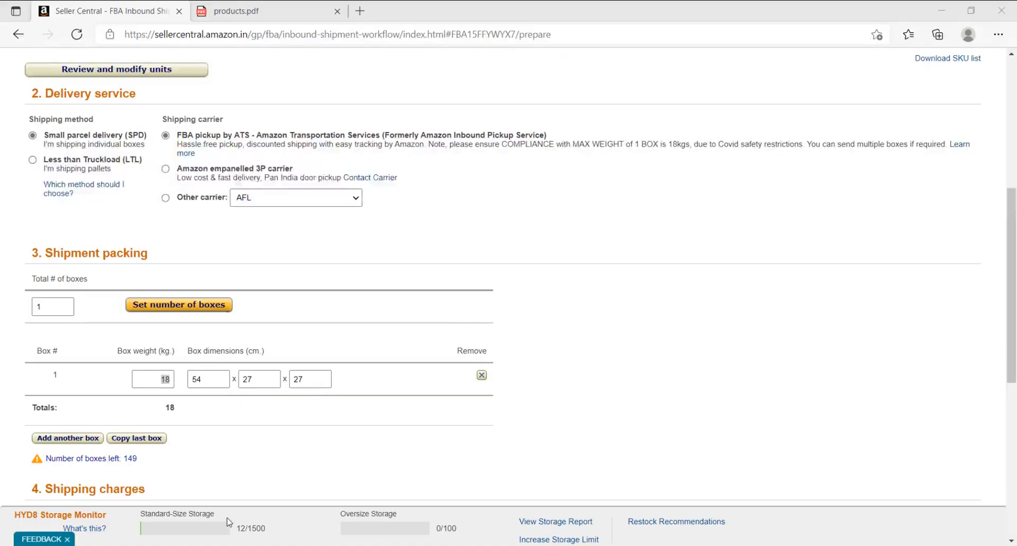
{"action": "double_click", "coordinate": [165, 378]}
{"action": "type", "text": "2"}
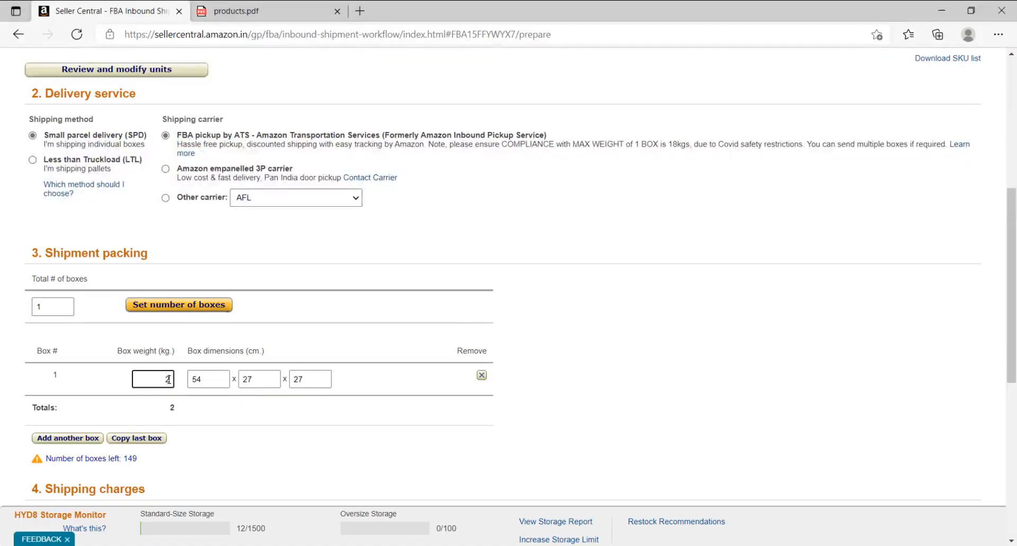
Set box 1's dimensions to 15 x 12 x 15 cm.
{"action": "key", "text": "Tab"}
{"action": "type", "text": "15"}
{"action": "key", "text": "Tab"}
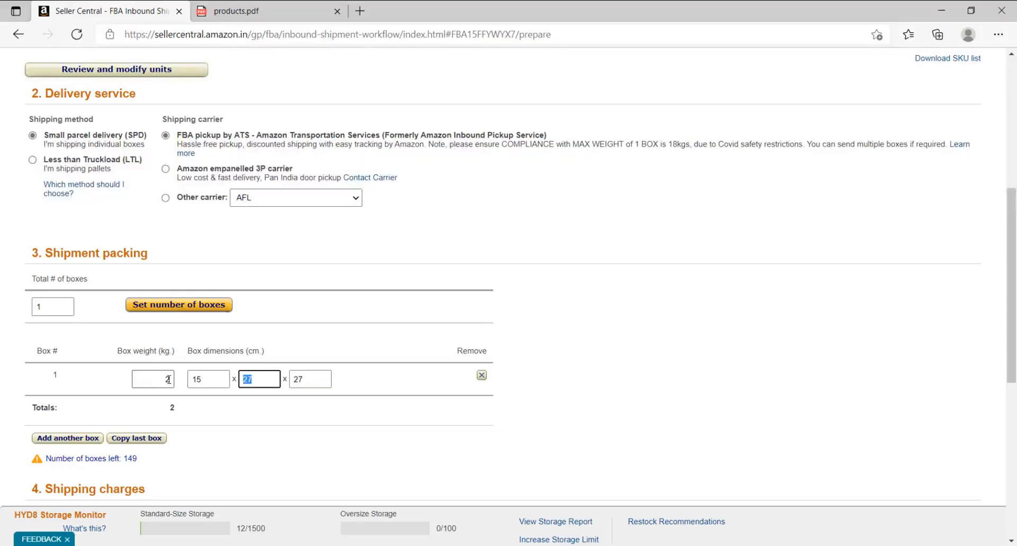
{"action": "type", "text": "12"}
{"action": "key", "text": "Tab"}
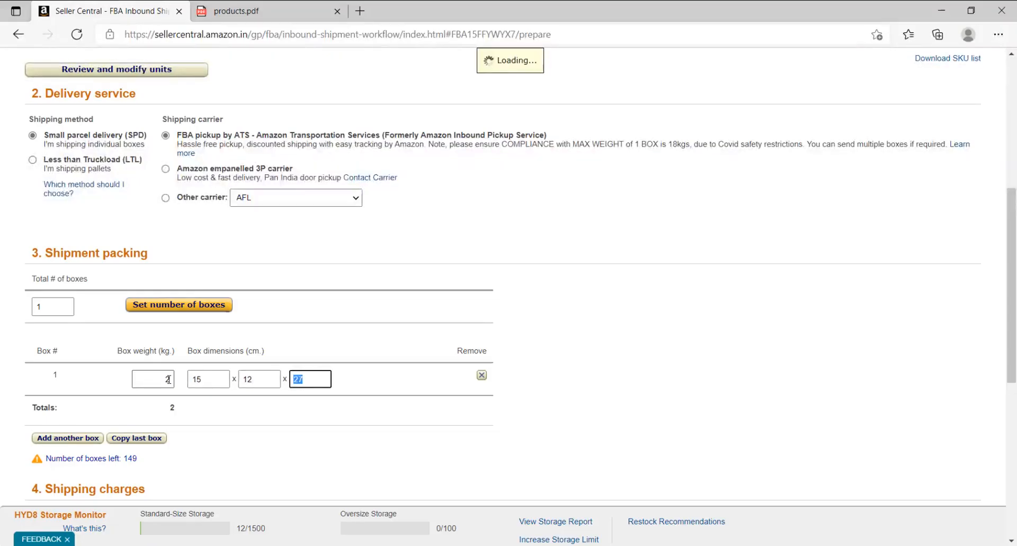
{"action": "type", "text": "15"}
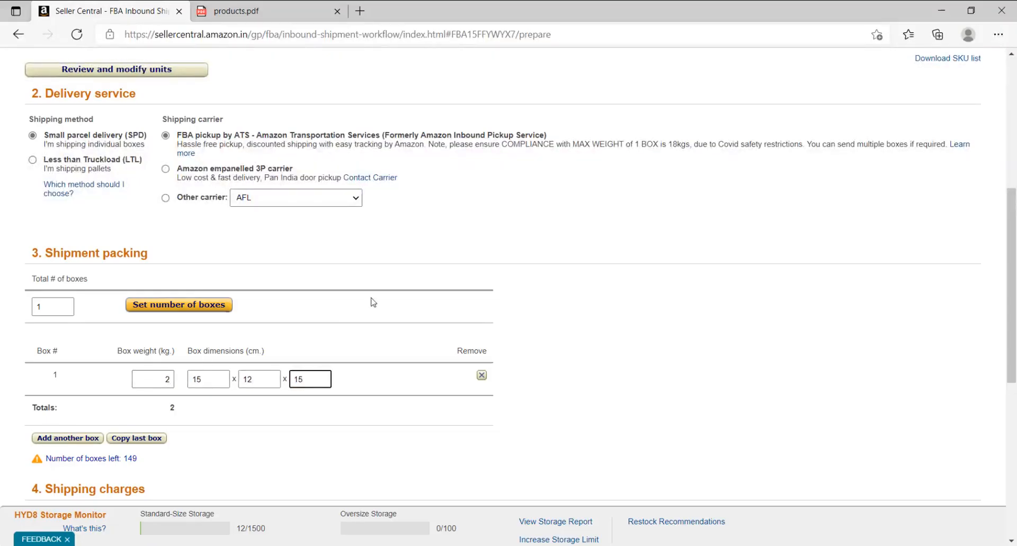
{"action": "left_click", "coordinate": [426, 290]}
Change box 1's dimensions to 20 x 15 x 20 cm.
{"action": "double_click", "coordinate": [204, 382]}
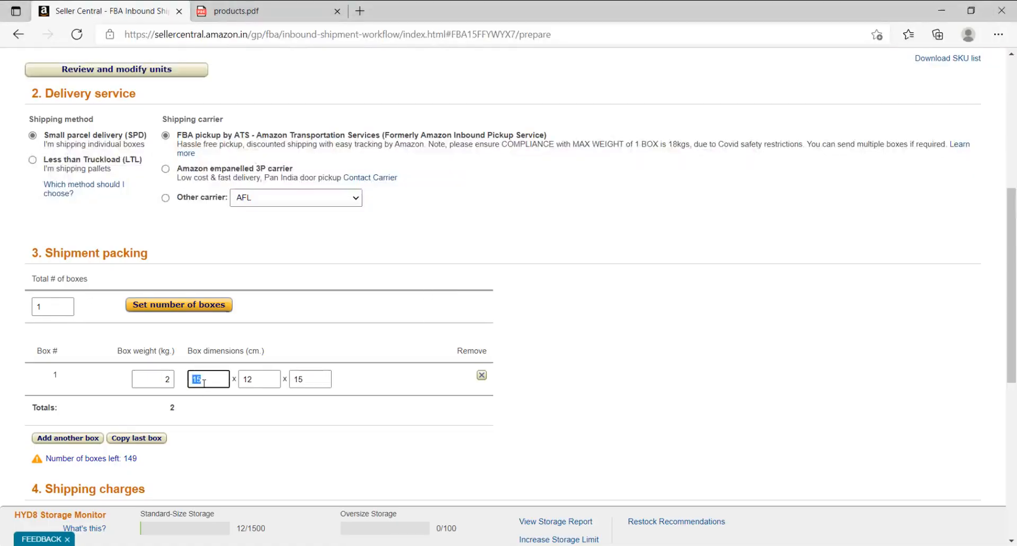
{"action": "type", "text": "20"}
{"action": "key", "text": "Tab"}
{"action": "type", "text": "15"}
{"action": "key", "text": "Tab"}
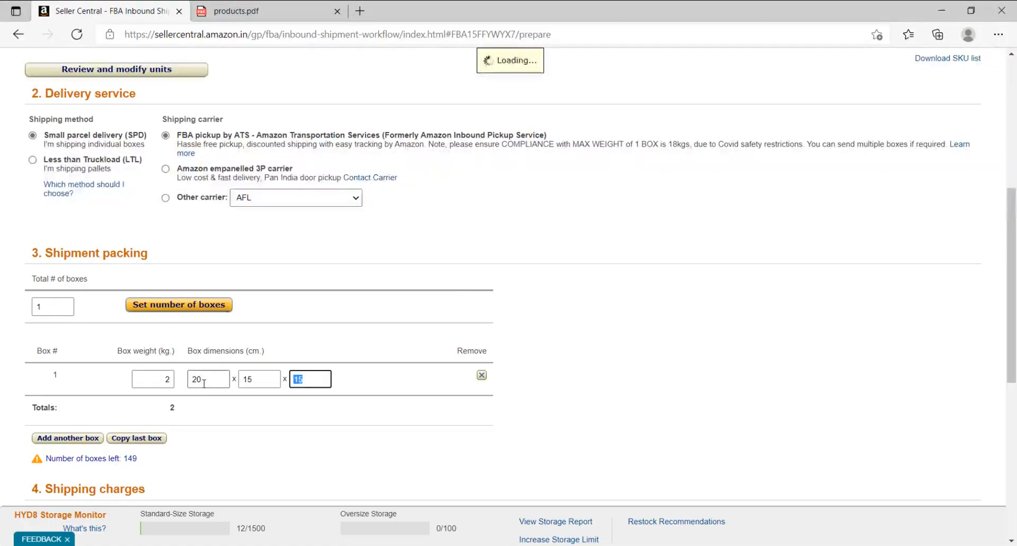
{"action": "type", "text": "20"}
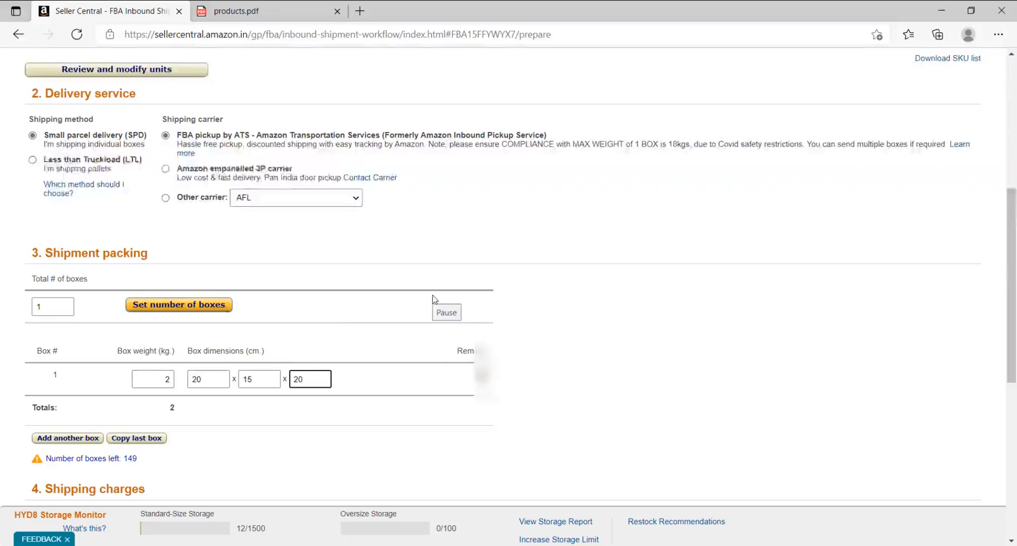
Schedule the carrier pickup for 27/10/2021 in the 1:00 PM-4:00 PM slot and calculate the estimated shipping cost.
{"action": "scroll", "coordinate": [434, 300], "scroll_direction": "down", "scroll_amount": 3}
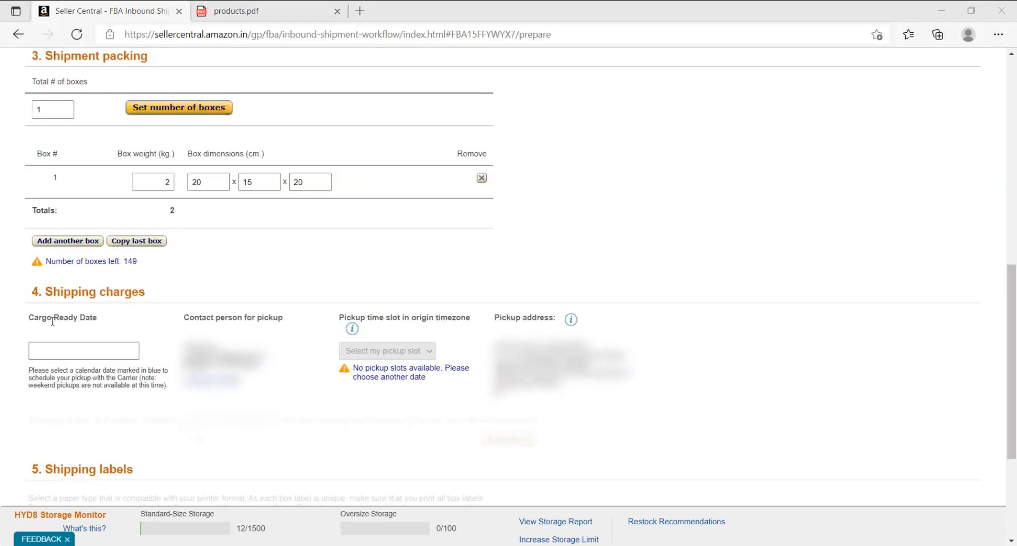
{"action": "left_click", "coordinate": [99, 348]}
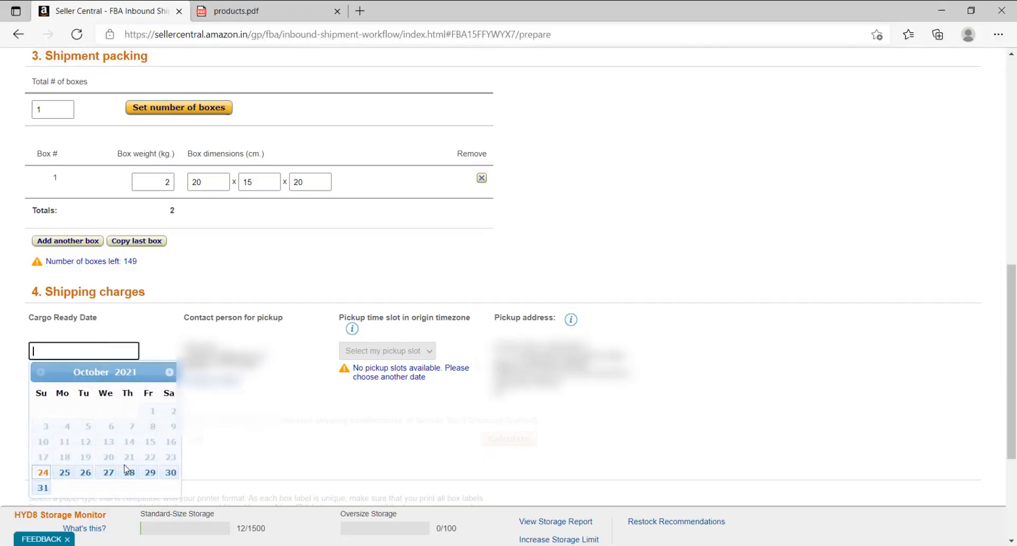
{"action": "left_click", "coordinate": [108, 472]}
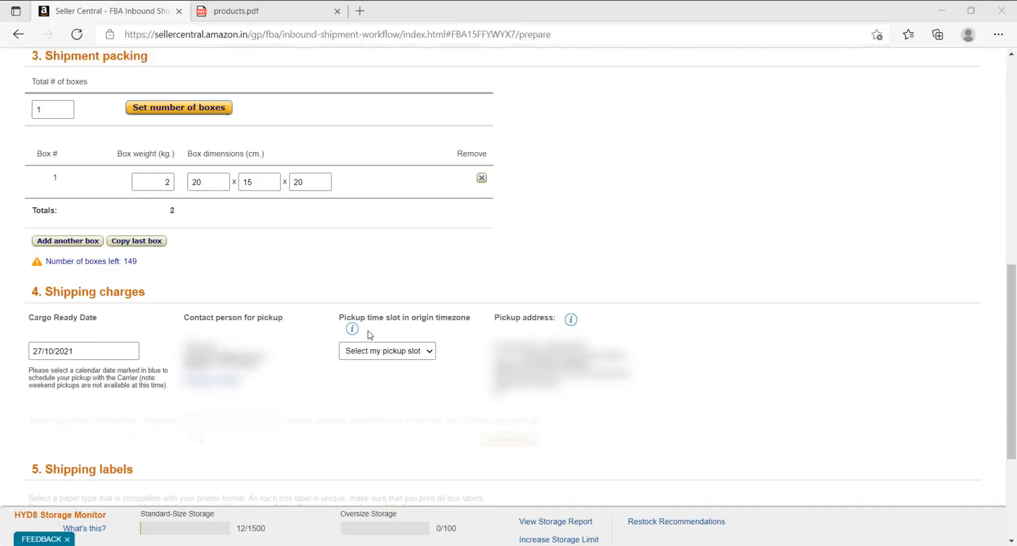
{"action": "left_click", "coordinate": [431, 354]}
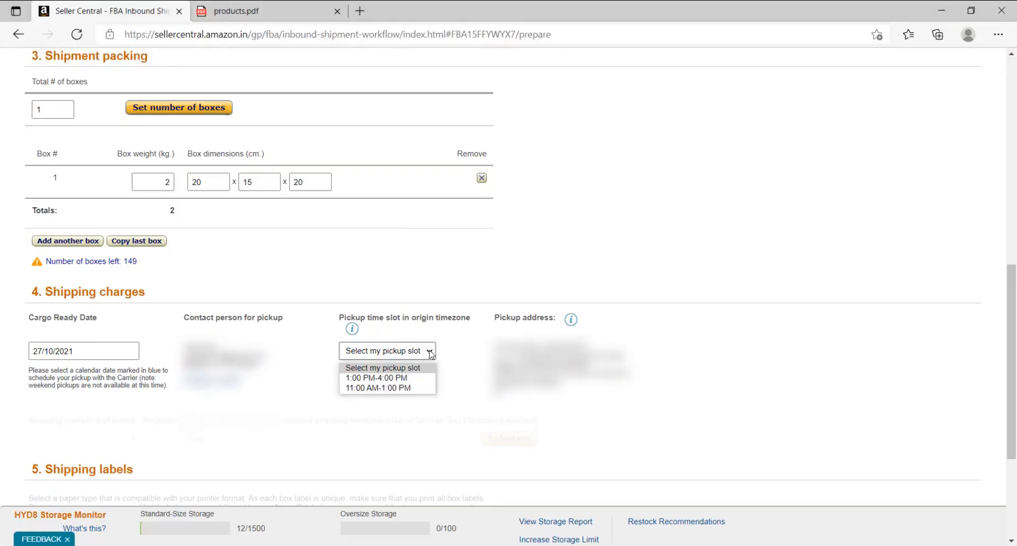
{"action": "left_click", "coordinate": [416, 378]}
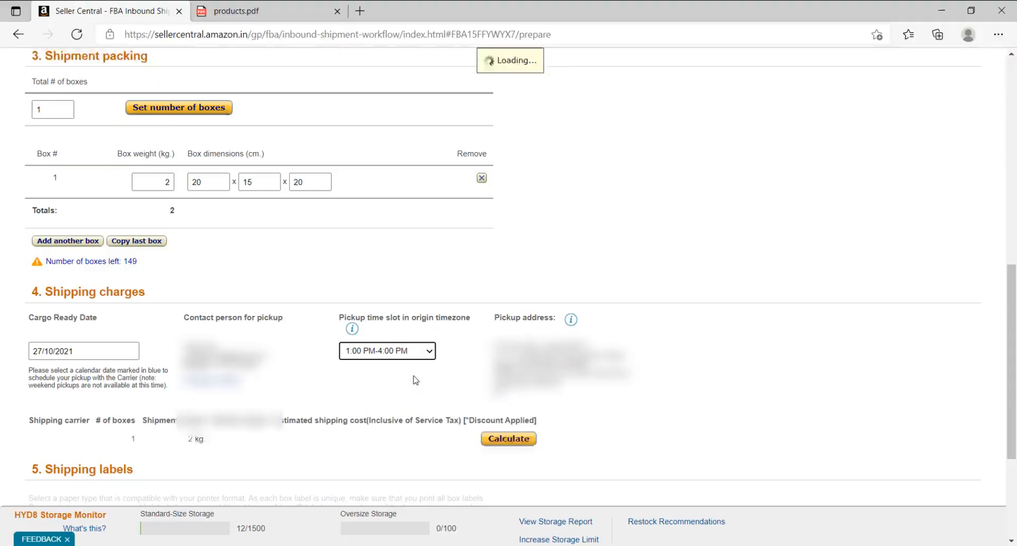
{"action": "left_click", "coordinate": [509, 438]}
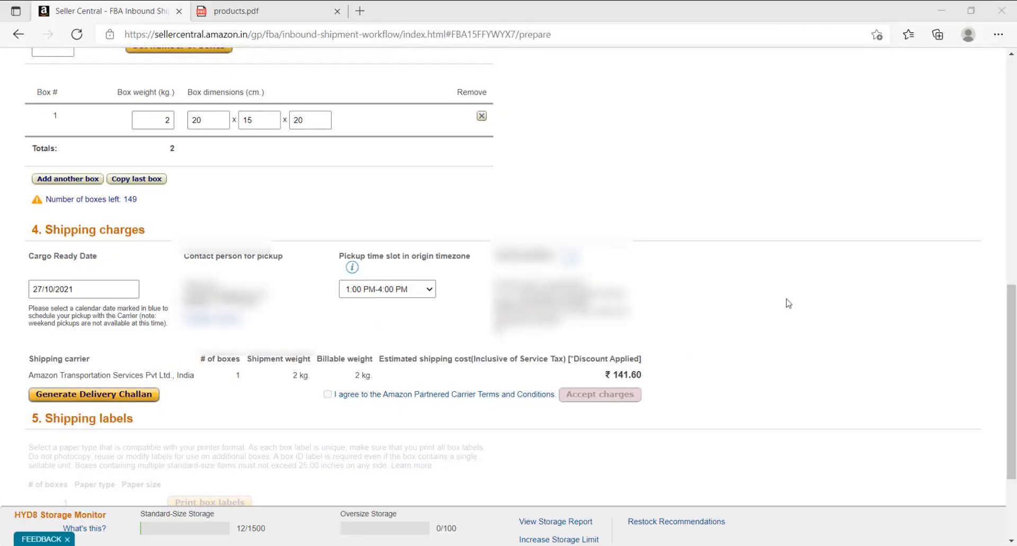
Start generating the delivery challan, keeping the challan date 10/23/2021, and save its shipment details to continue to the product details.
{"action": "scroll", "coordinate": [847, 130], "scroll_direction": "down", "scroll_amount": 3}
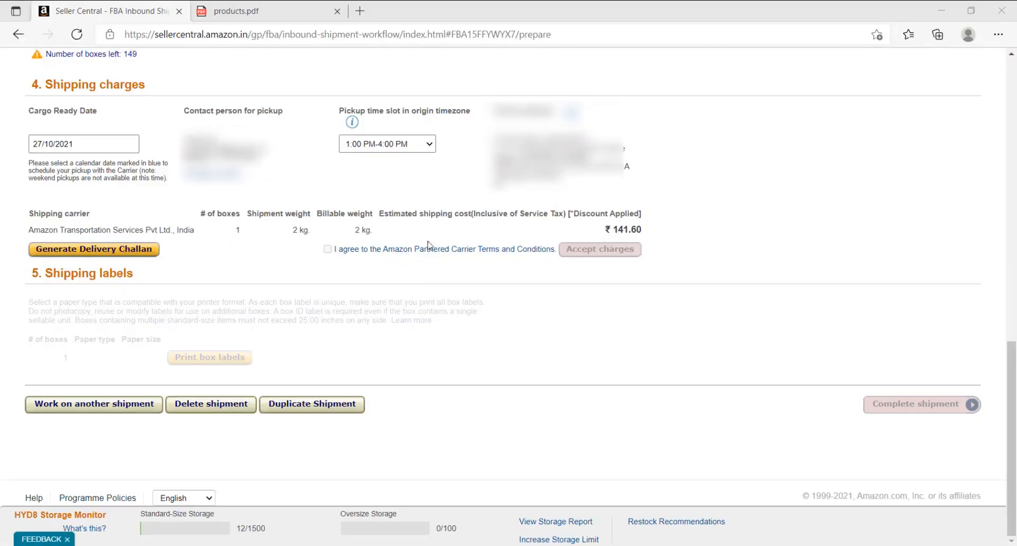
{"action": "left_click", "coordinate": [98, 250]}
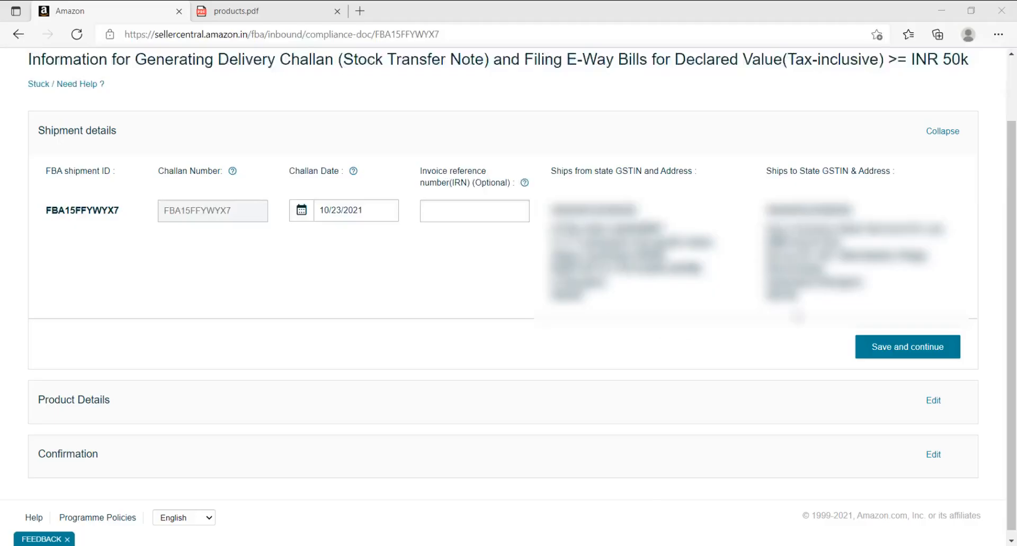
{"action": "left_click", "coordinate": [928, 339]}
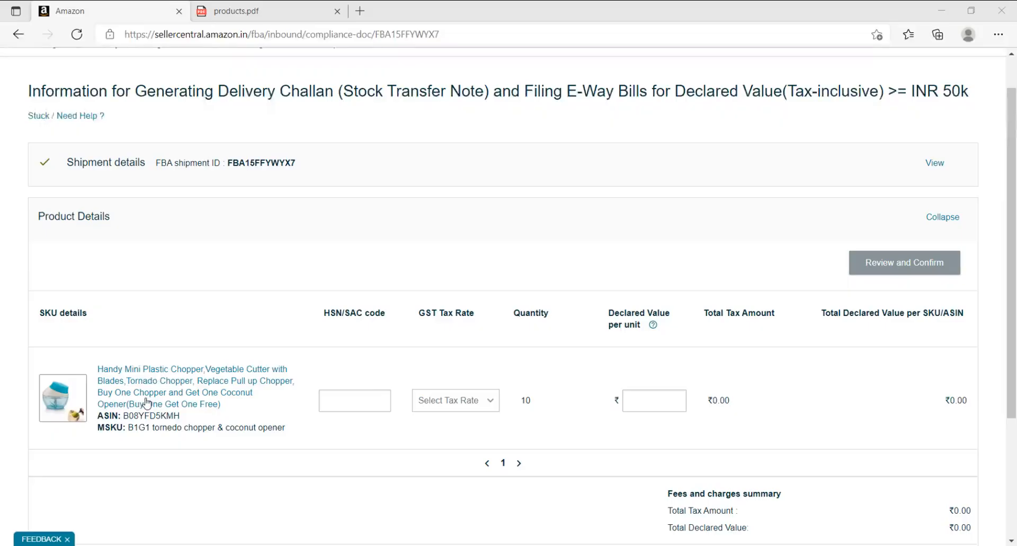
Enter HSN code 8210, an 18% GST tax rate and a declared value of 499 per unit for the chopper.
{"action": "left_click", "coordinate": [362, 401]}
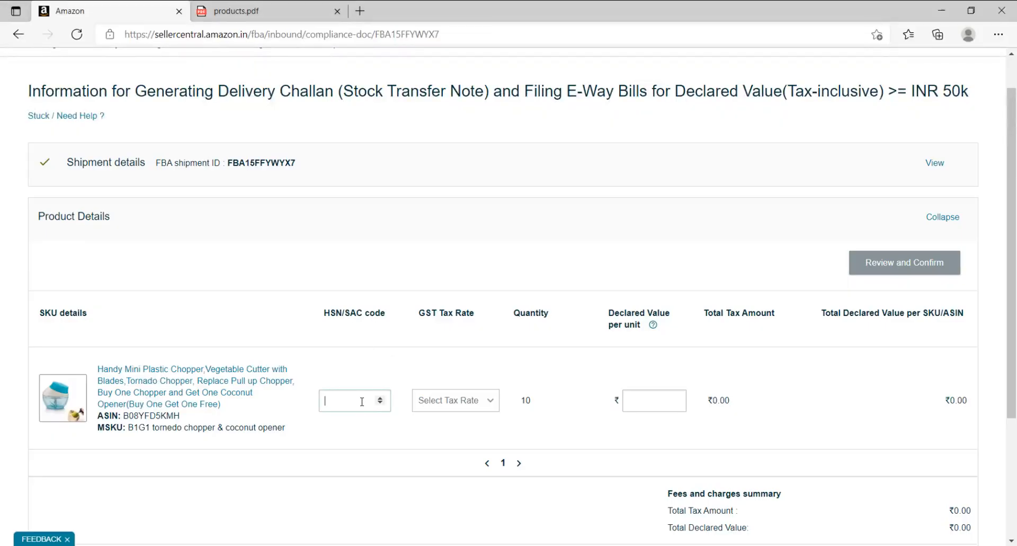
{"action": "type", "text": "8210"}
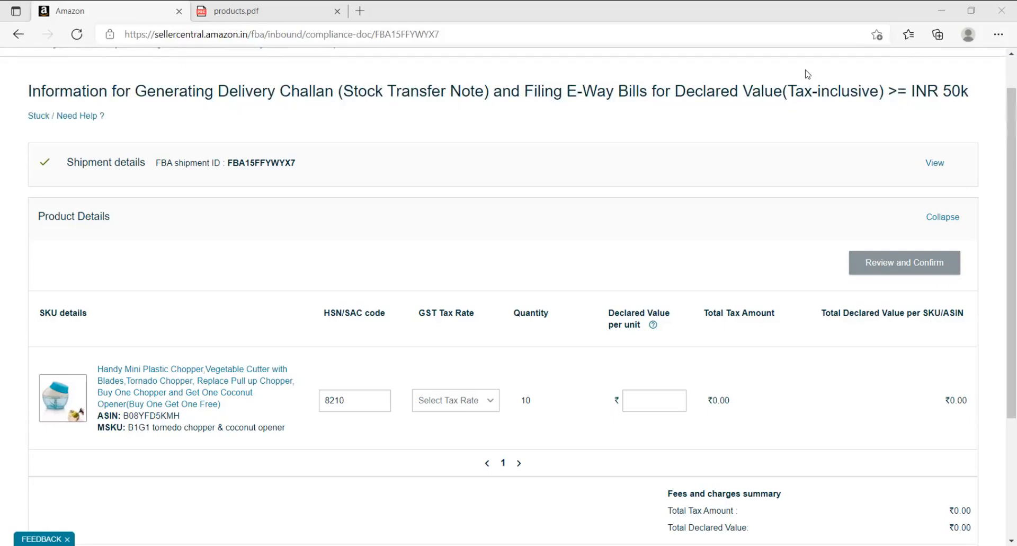
{"action": "left_click", "coordinate": [453, 403]}
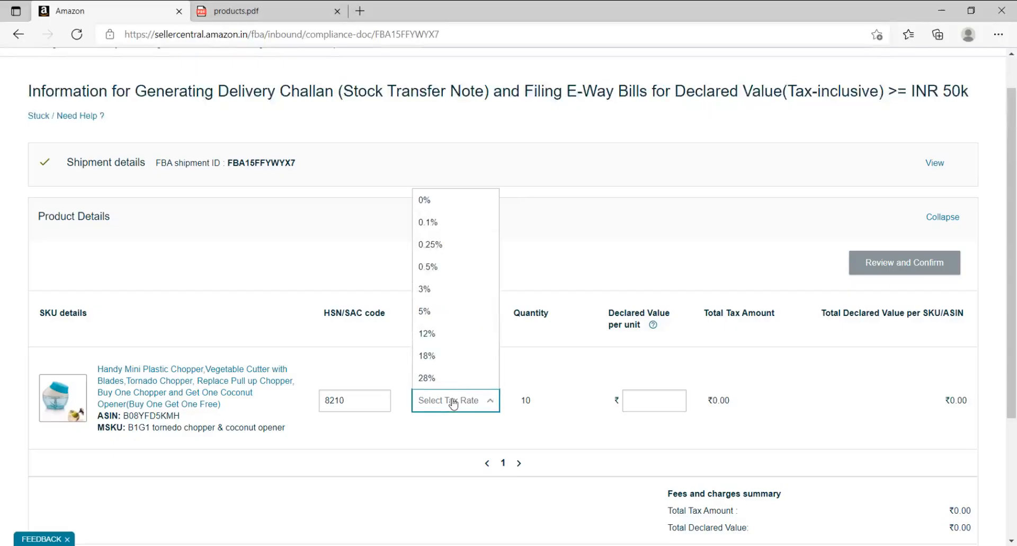
{"action": "left_click", "coordinate": [431, 356]}
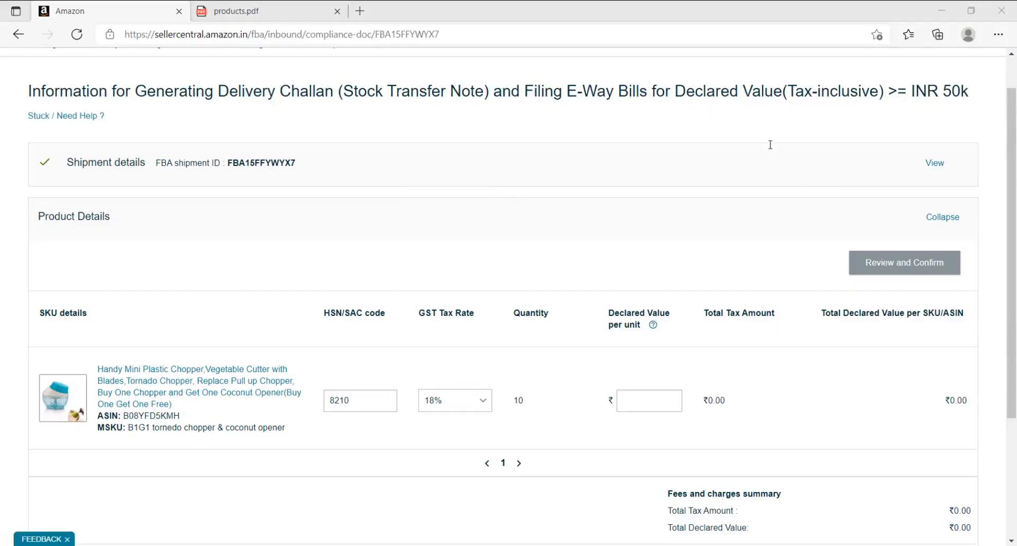
{"action": "left_click", "coordinate": [625, 404]}
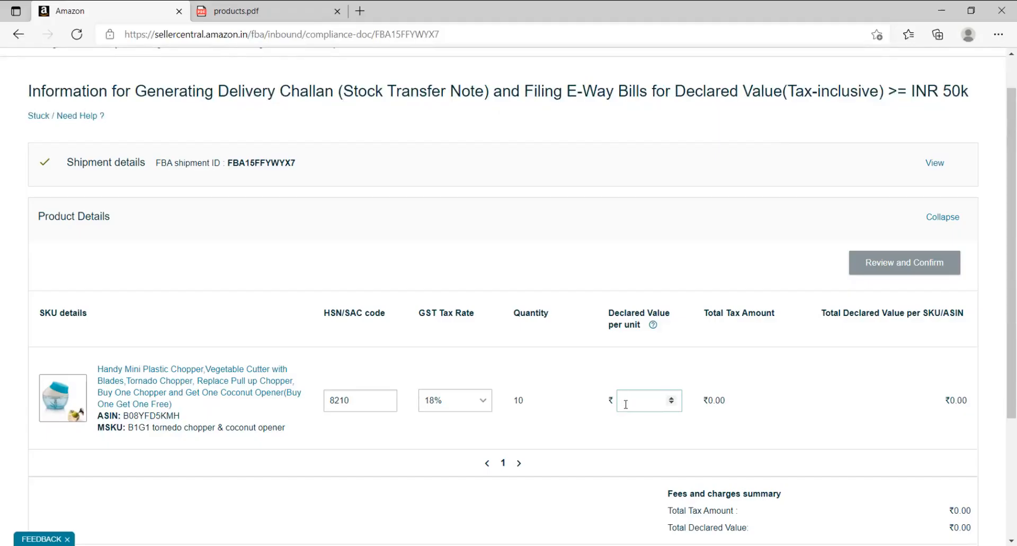
{"action": "type", "text": "499"}
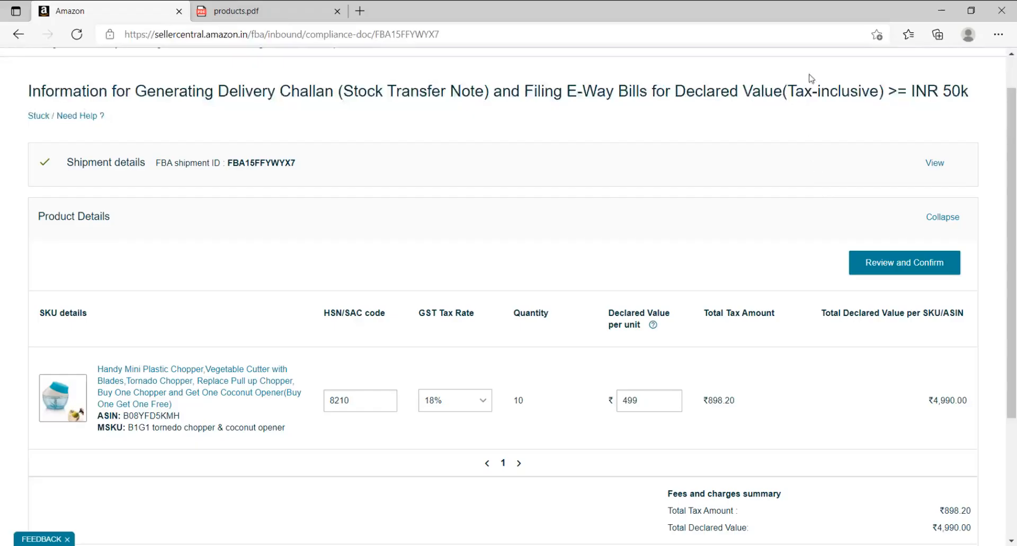
Change the chopper's declared value per unit to 400 and submit the product details for confirmation.
{"action": "left_click", "coordinate": [642, 408]}
{"action": "double_click", "coordinate": [642, 408]}
{"action": "type", "text": "400"}
{"action": "left_click", "coordinate": [806, 64]}
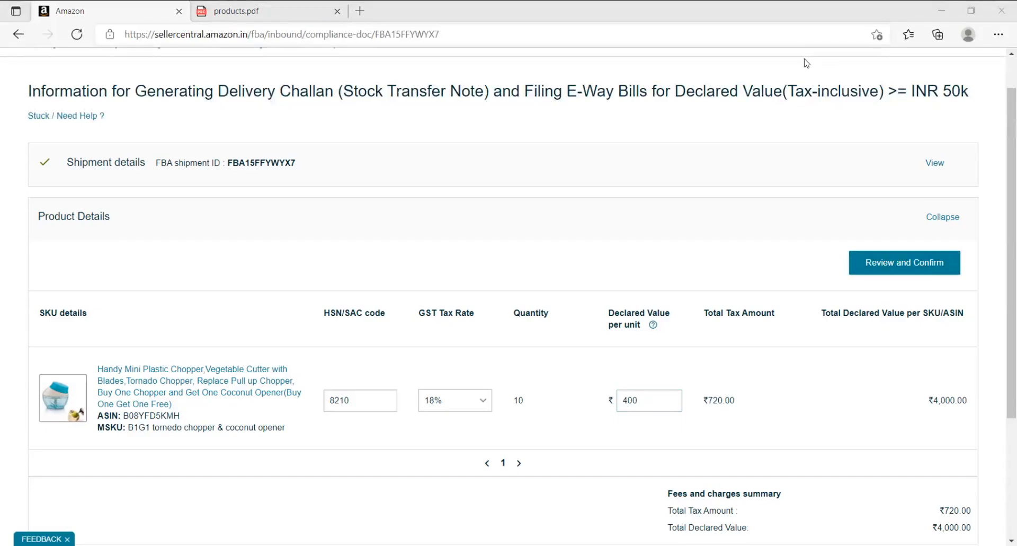
{"action": "scroll", "coordinate": [583, 308], "scroll_direction": "down", "scroll_amount": 2}
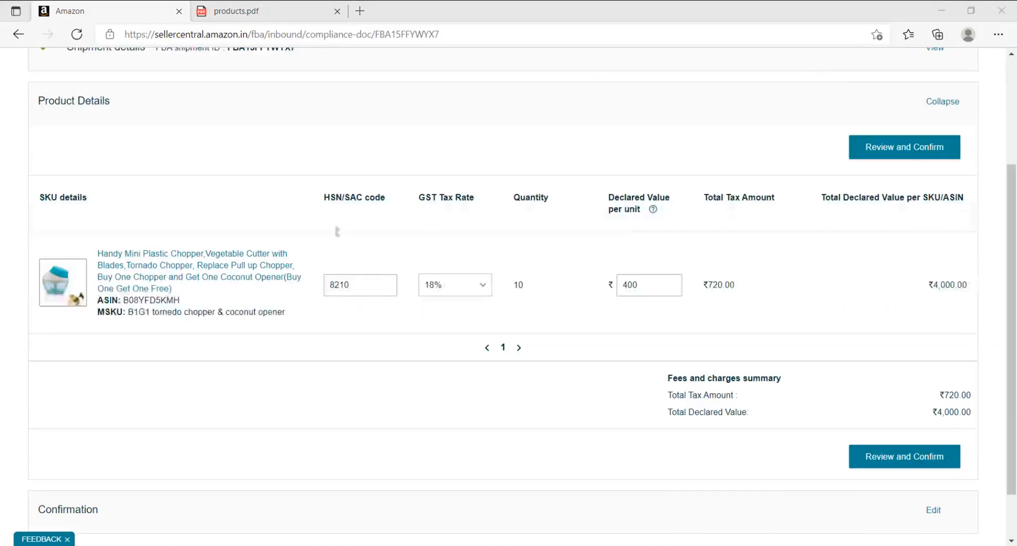
{"action": "left_click", "coordinate": [901, 458]}
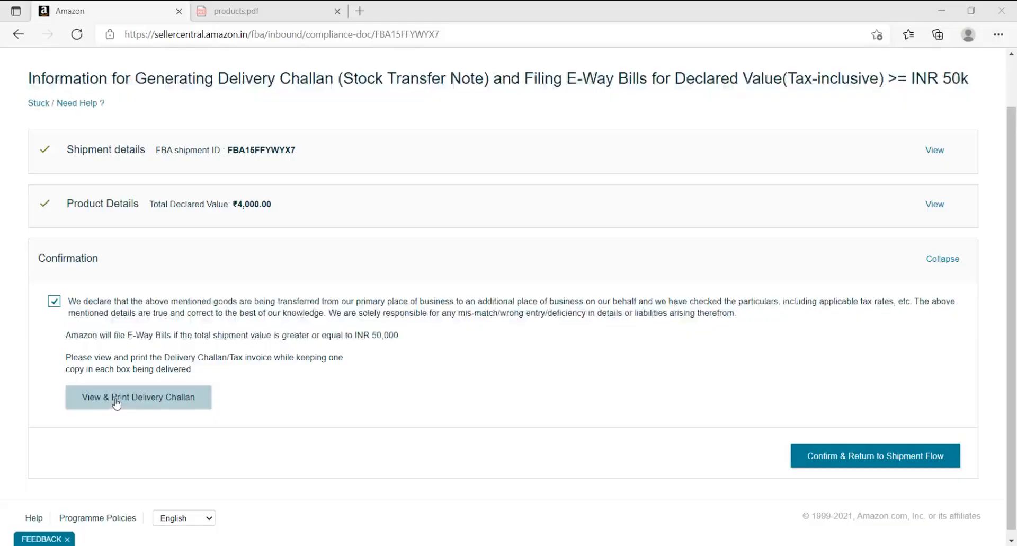
View the delivery challan, accept the goods-transfer declaration and confirm it to return to the shipment flow.
{"action": "left_click", "coordinate": [139, 398]}
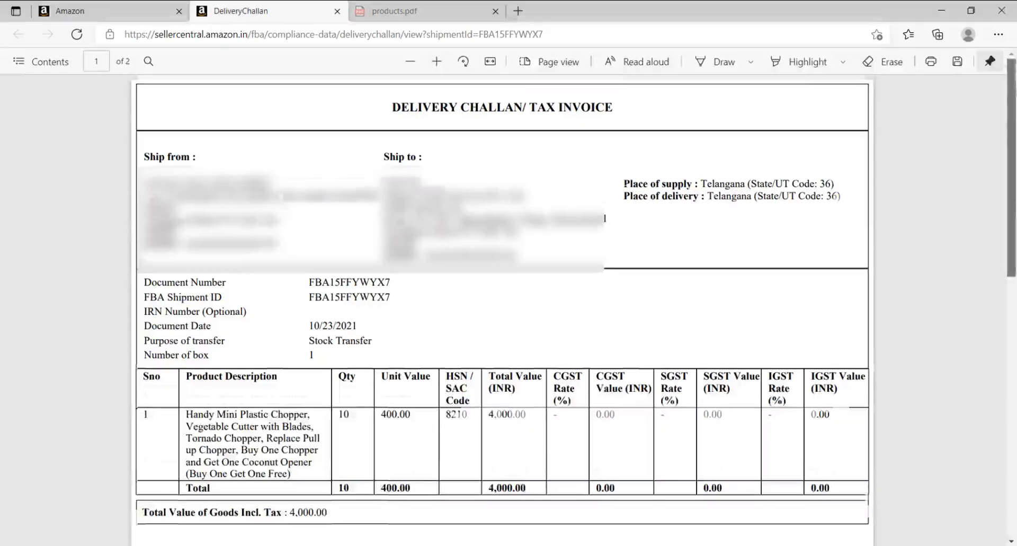
{"action": "scroll", "coordinate": [852, 227], "scroll_direction": "down", "scroll_amount": 10}
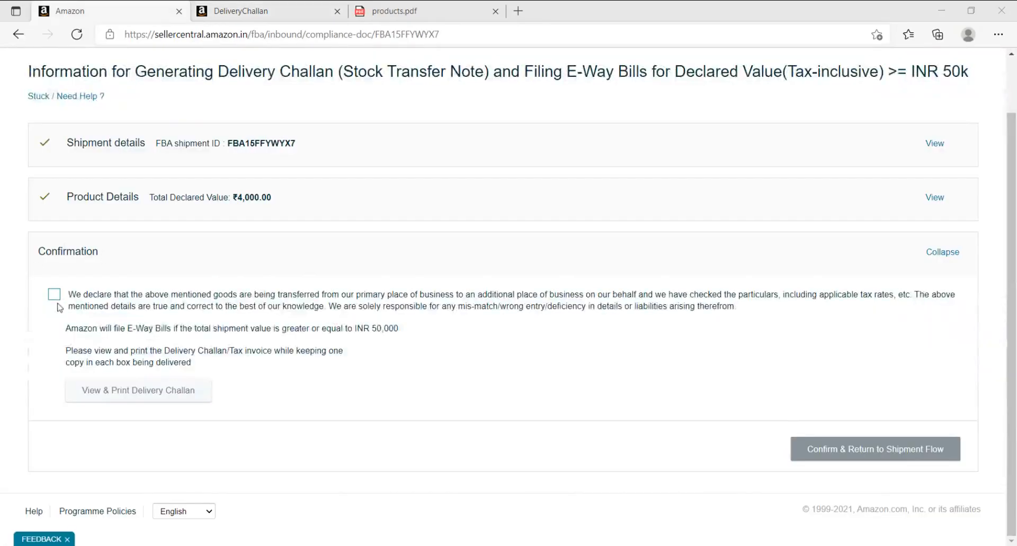
{"action": "left_click", "coordinate": [54, 294]}
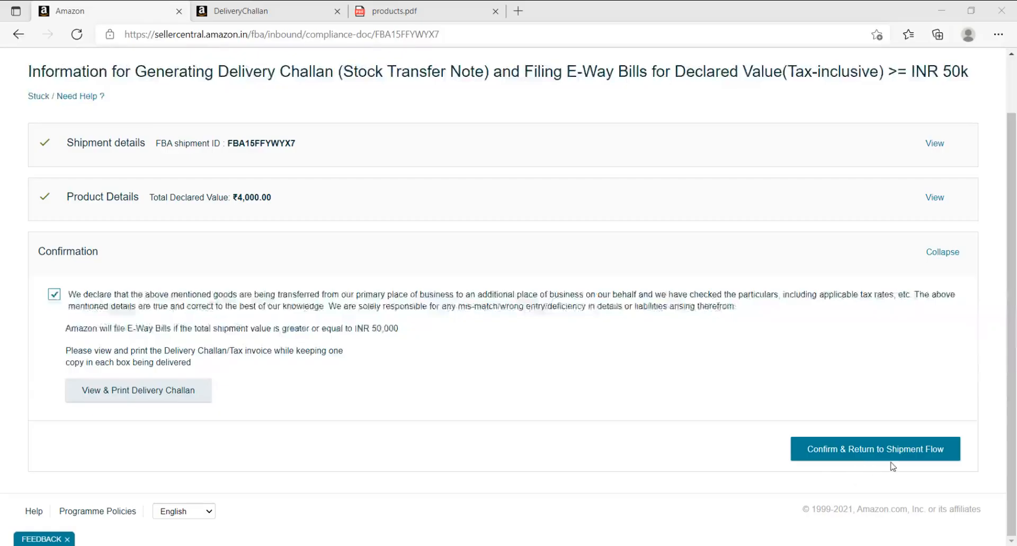
{"action": "left_click", "coordinate": [911, 455]}
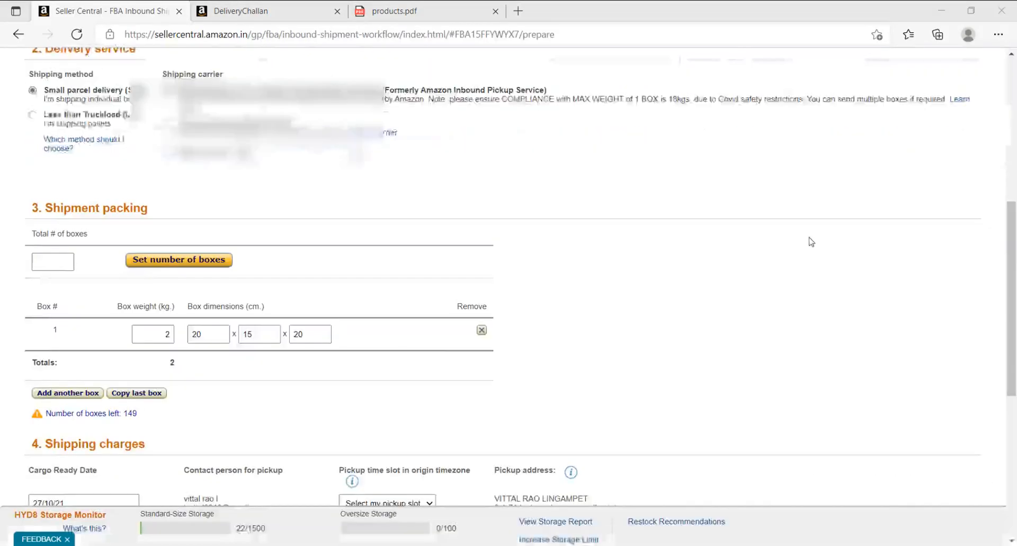
Agree to the Amazon Partnered Carrier Terms and Conditions and accept the estimated shipping charges.
{"action": "scroll", "coordinate": [811, 238], "scroll_direction": "up", "scroll_amount": 5}
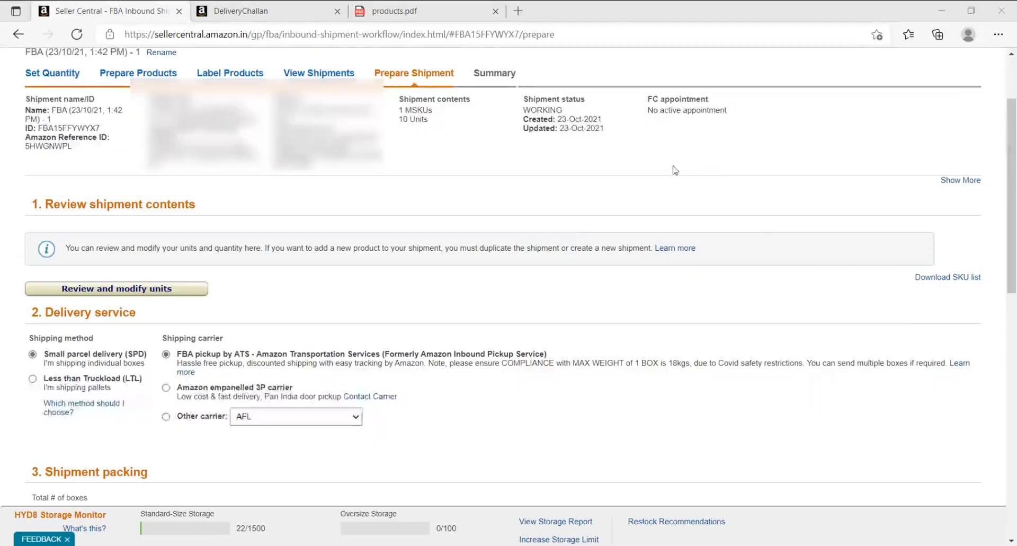
{"action": "scroll", "coordinate": [1012, 188], "scroll_direction": "down", "scroll_amount": 4}
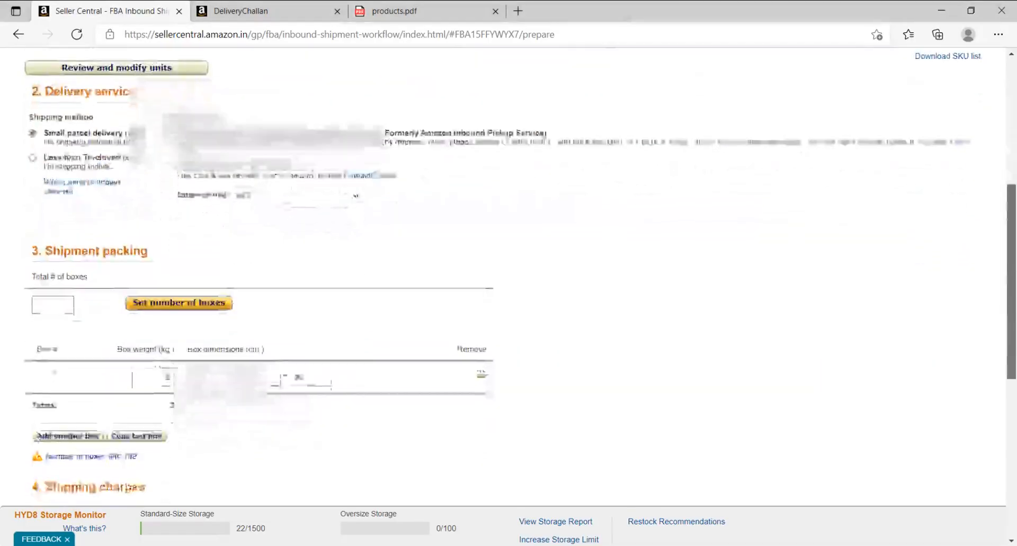
{"action": "scroll", "coordinate": [1012, 212], "scroll_direction": "down", "scroll_amount": 4}
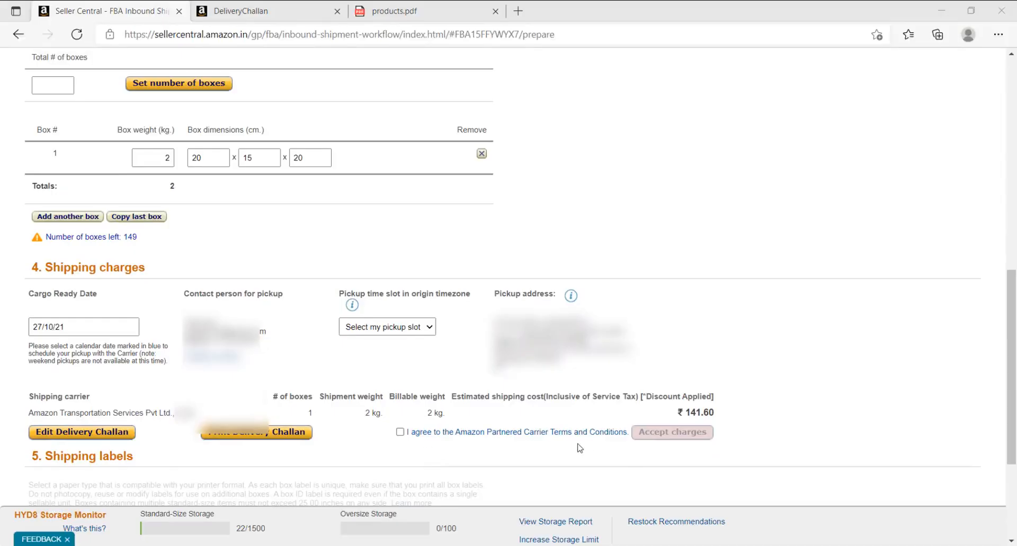
{"action": "left_click", "coordinate": [401, 433]}
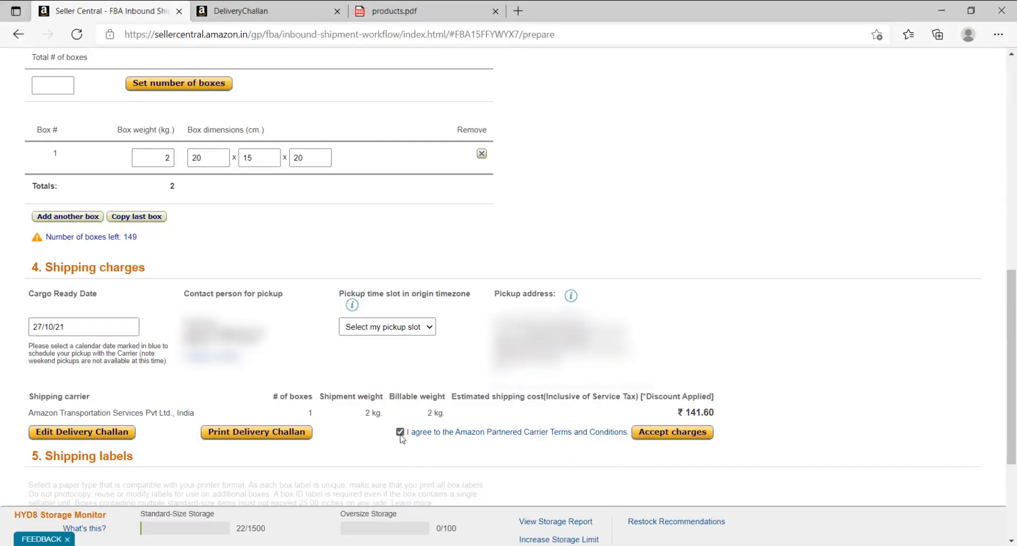
{"action": "scroll", "coordinate": [710, 240], "scroll_direction": "down", "scroll_amount": 1}
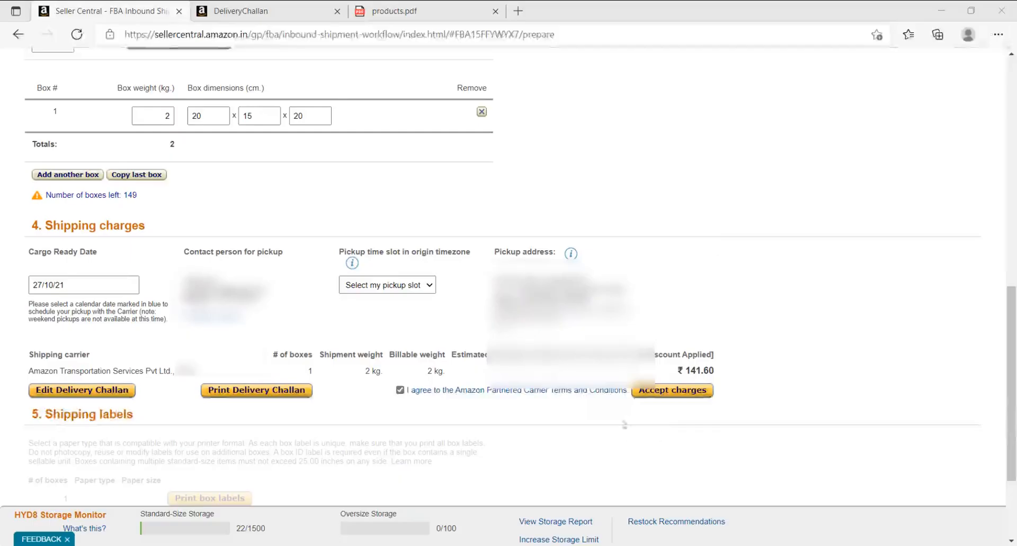
{"action": "left_click", "coordinate": [662, 391]}
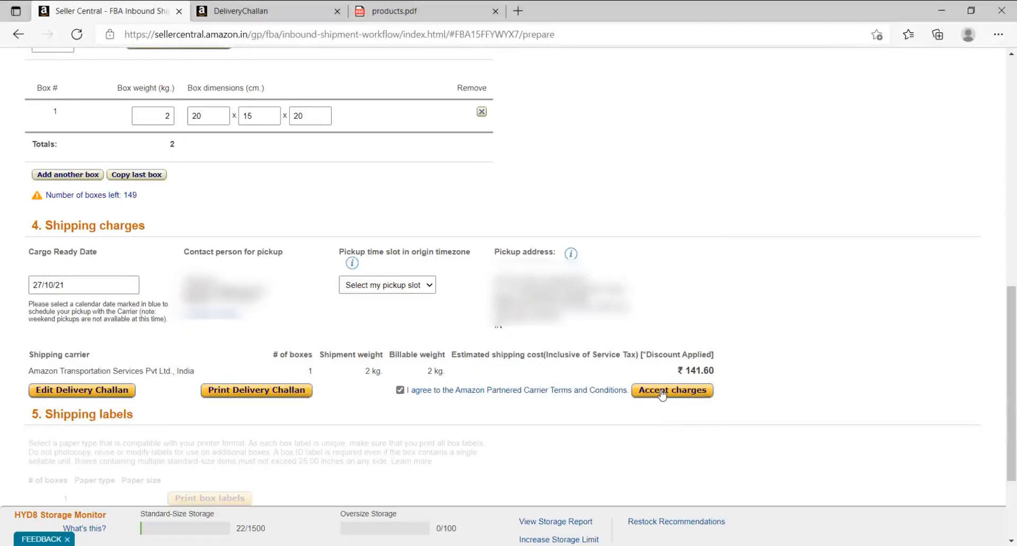
{"action": "scroll", "coordinate": [722, 297], "scroll_direction": "down", "scroll_amount": 6}
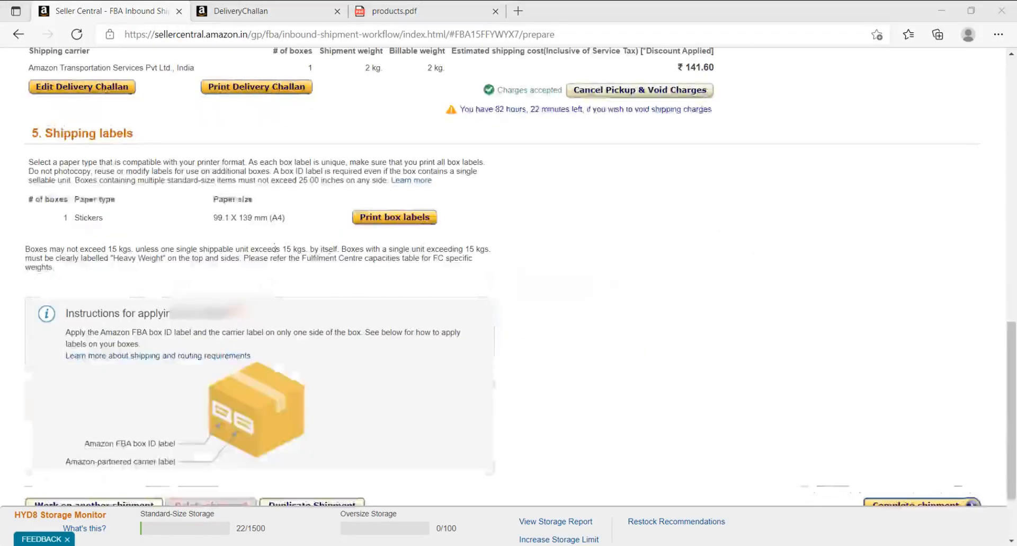